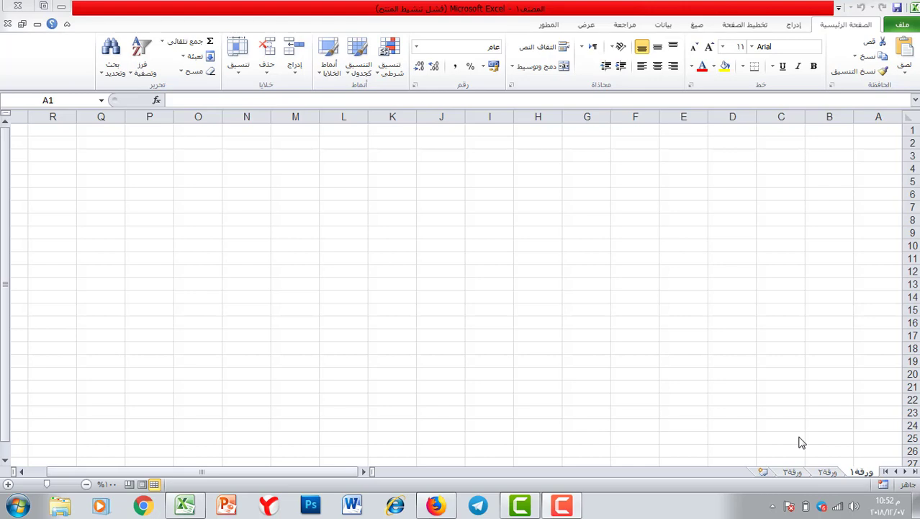
Enter the headings "الاسم عربي" in cell H4 and "الاسم انجليزي" in cell I4
click(8, 485)
click(8, 485)
click(8, 485)
click(8, 485)
click(8, 485)
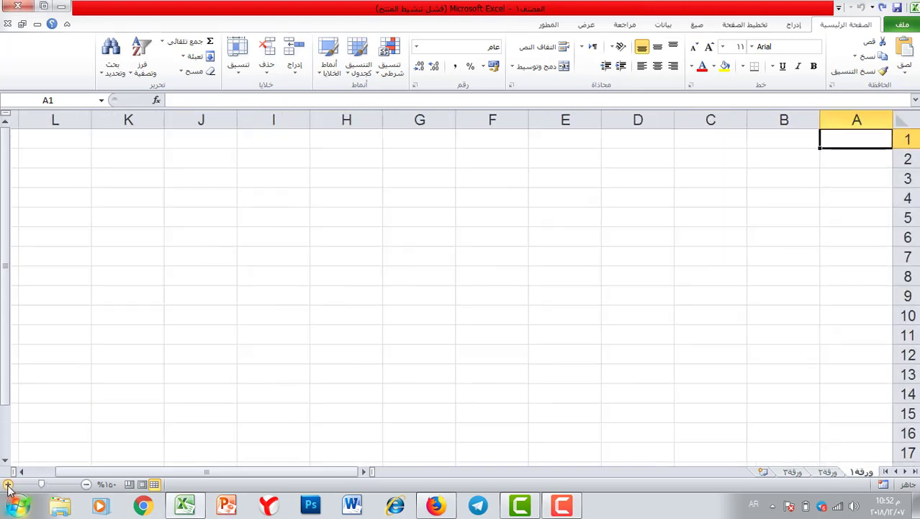
click(8, 485)
click(8, 485)
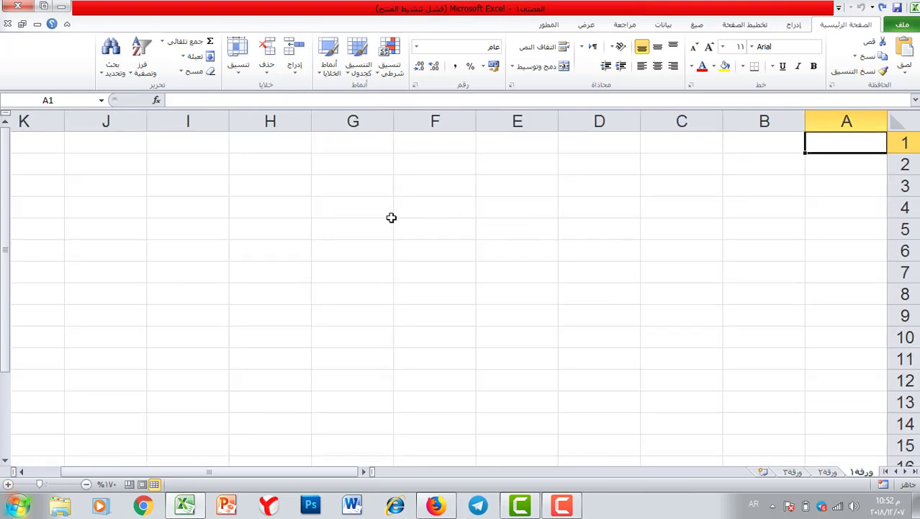
click(281, 205)
drag(222, 231, 180, 299)
text(الاس)
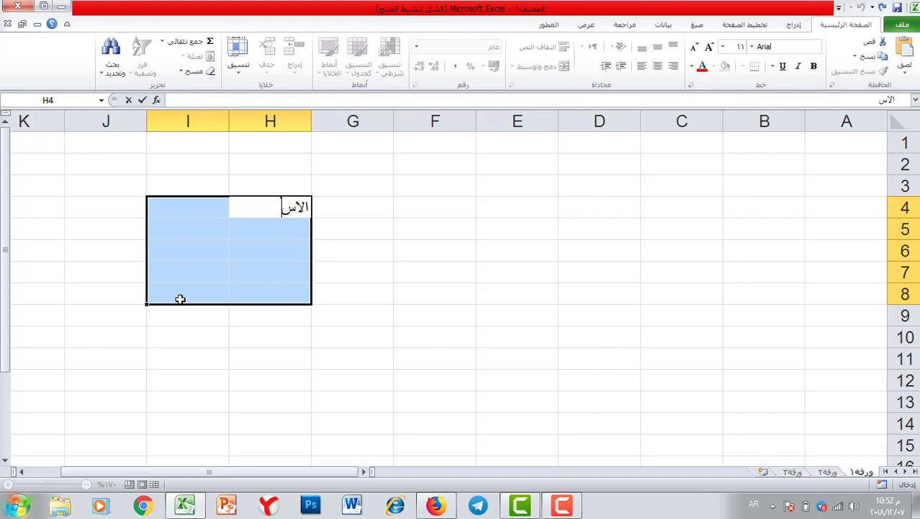
text(م عربي)
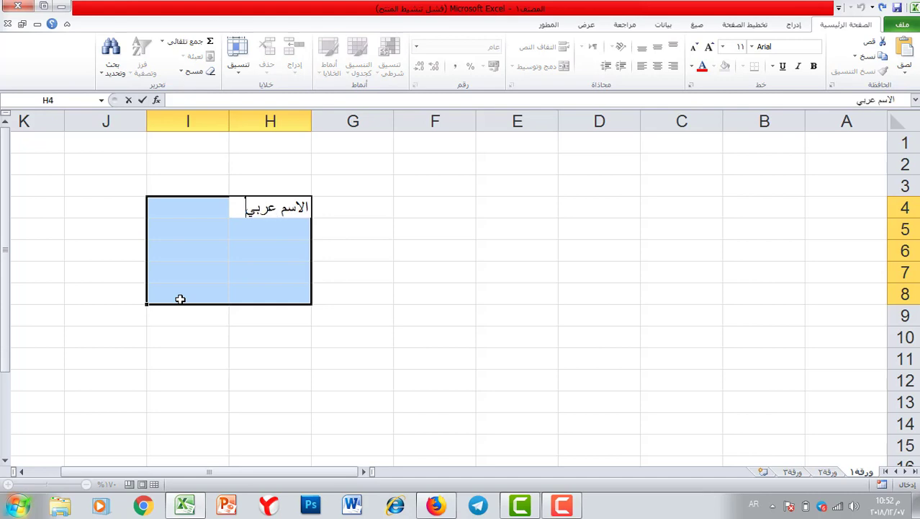
click(185, 214)
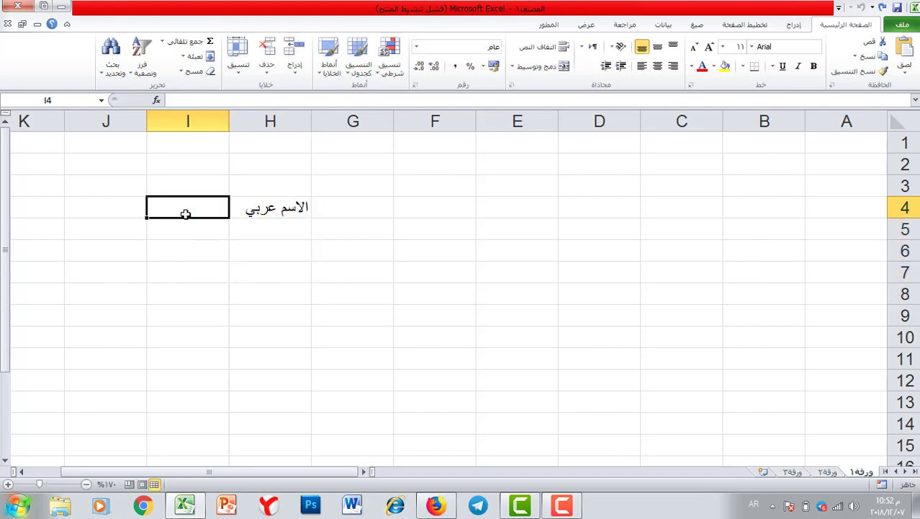
text(الاسم ا)
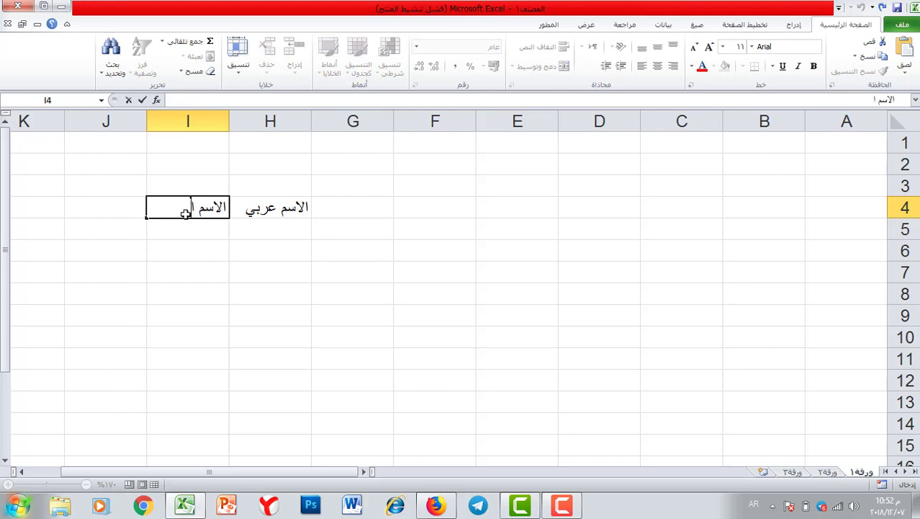
text(جليزي)
click(192, 206)
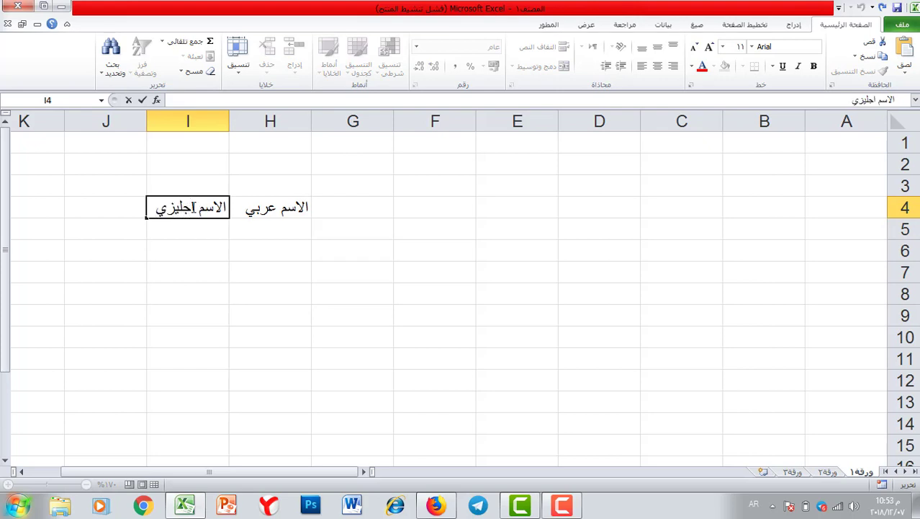
text(ن)
Fill cells H5 to H8 under the Arabic heading with four sample first names in Arabic
click(277, 229)
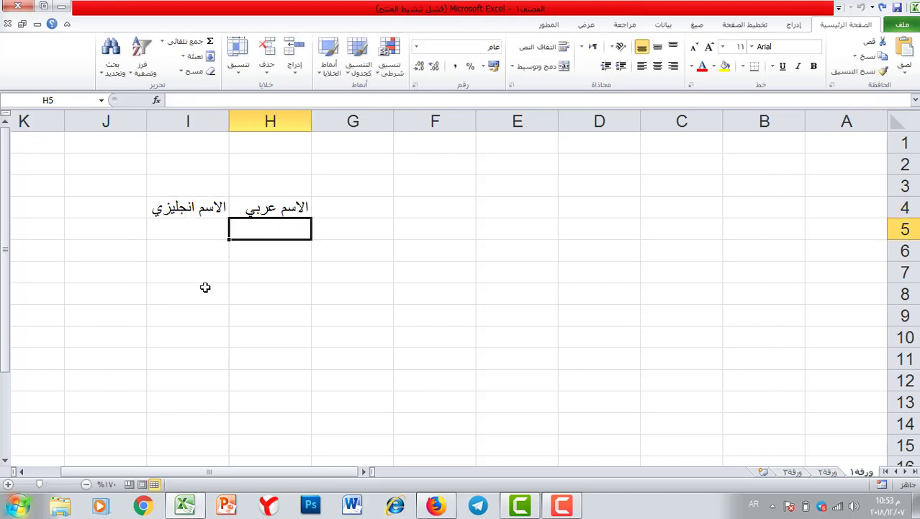
text(علي)
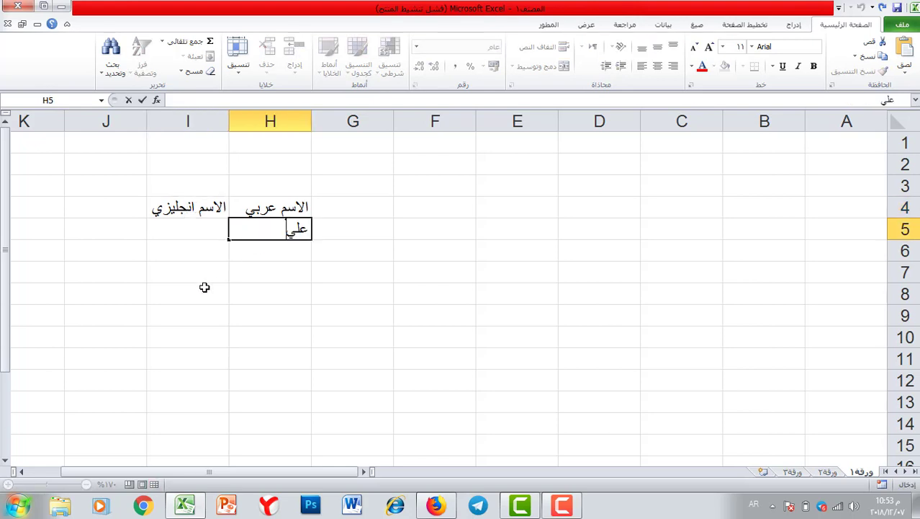
key(Return)
text(محمد)
key(Return)
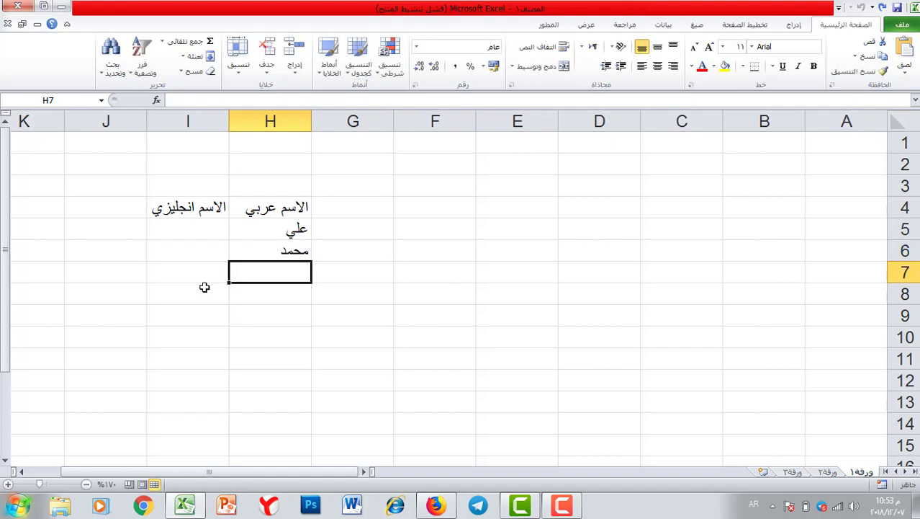
text(بهاء)
key(Return)
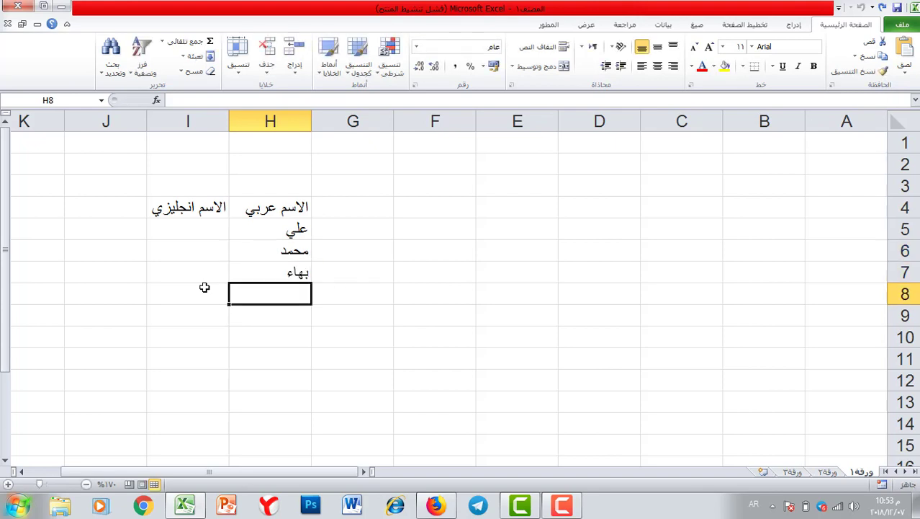
text(نور)
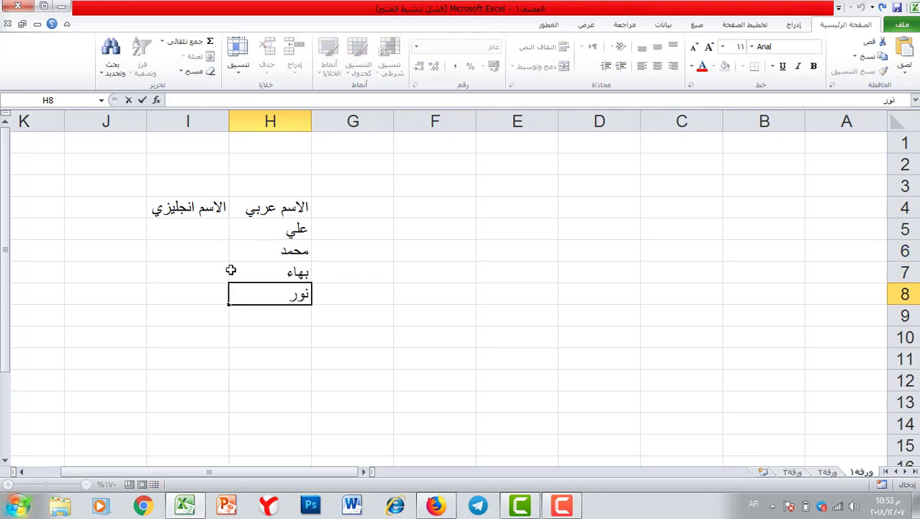
Enter the English spelling of each Arabic first name beside it in cells I5 to I8
click(201, 228)
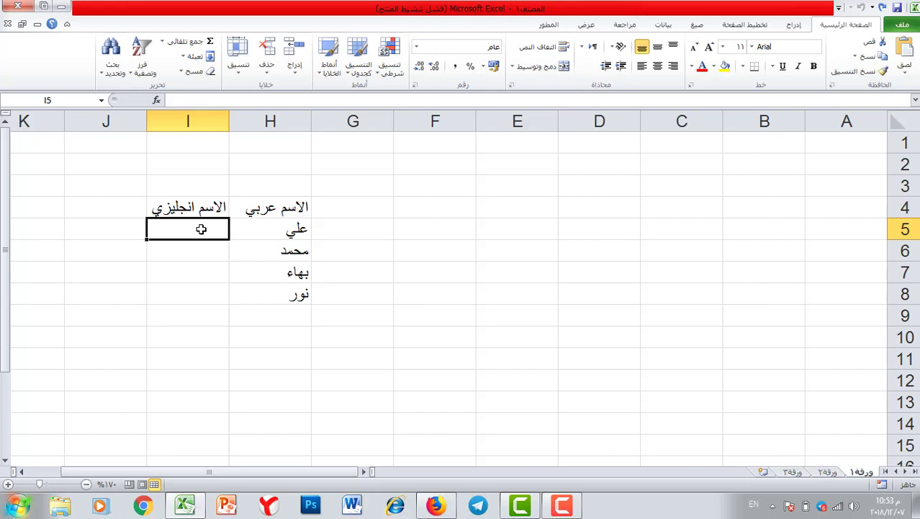
text(Ali)
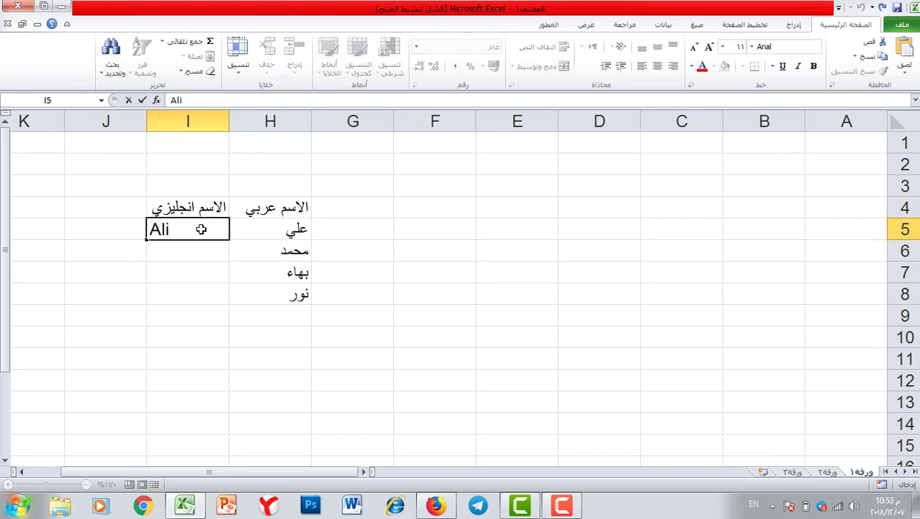
key(Return)
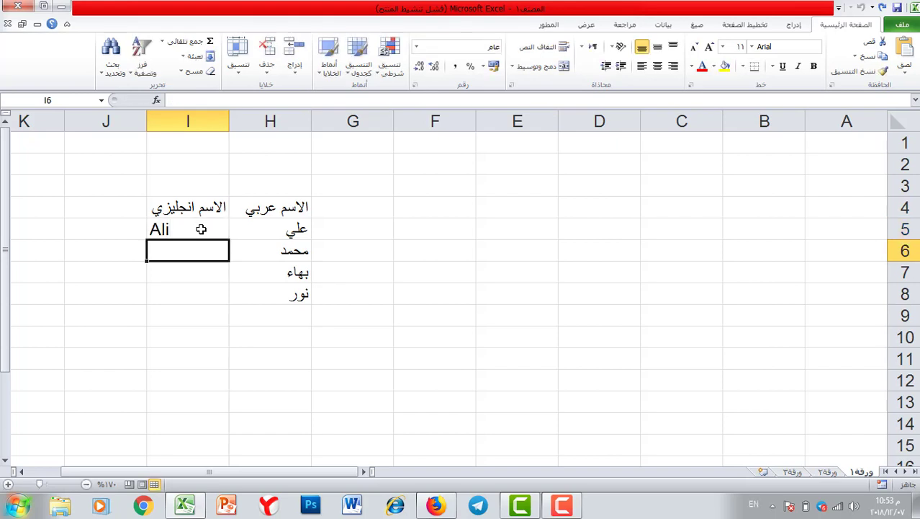
text(Moha)
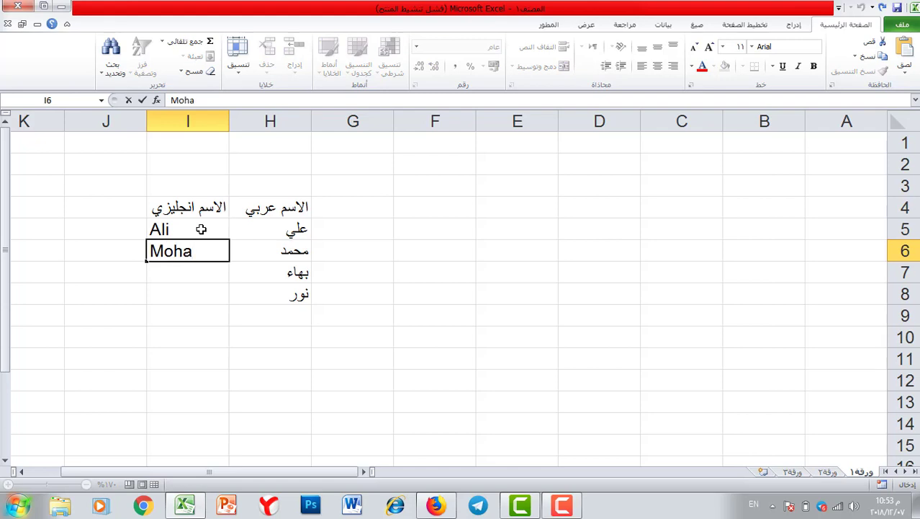
text(mmed)
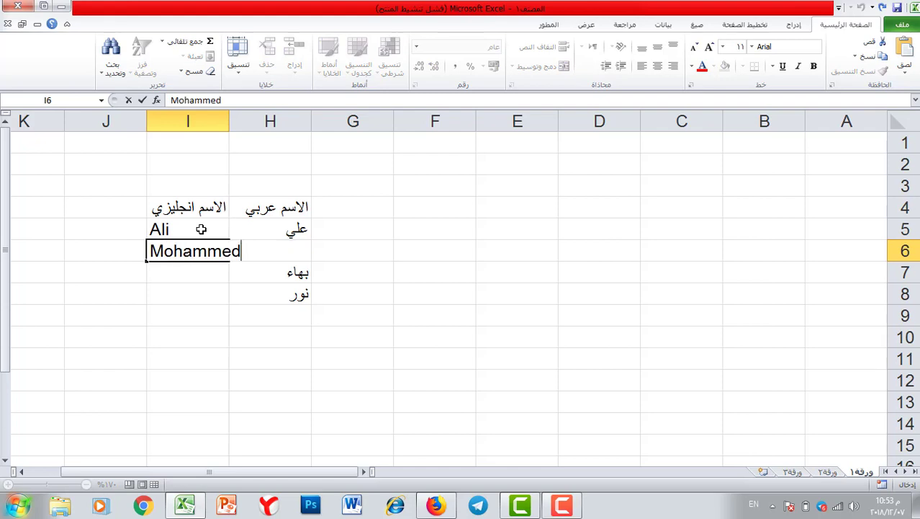
key(Return)
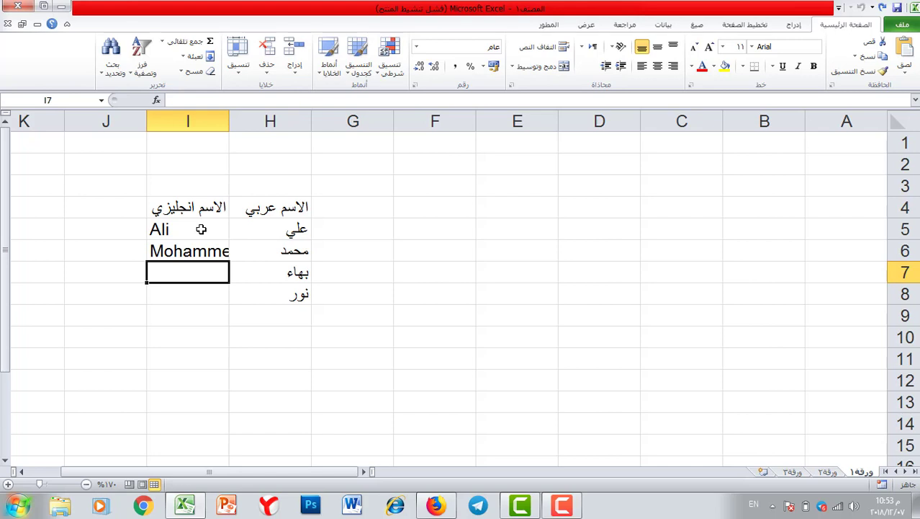
text(Bahaa)
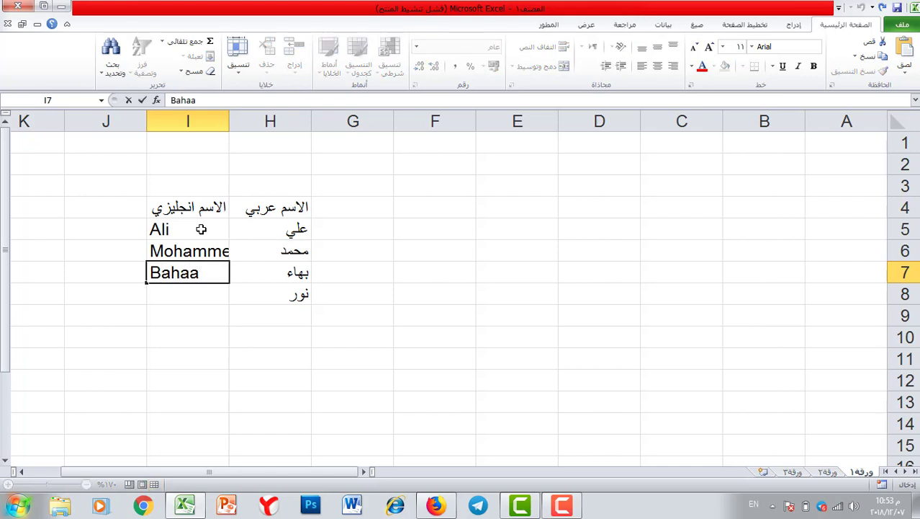
key(Return)
text(Noor)
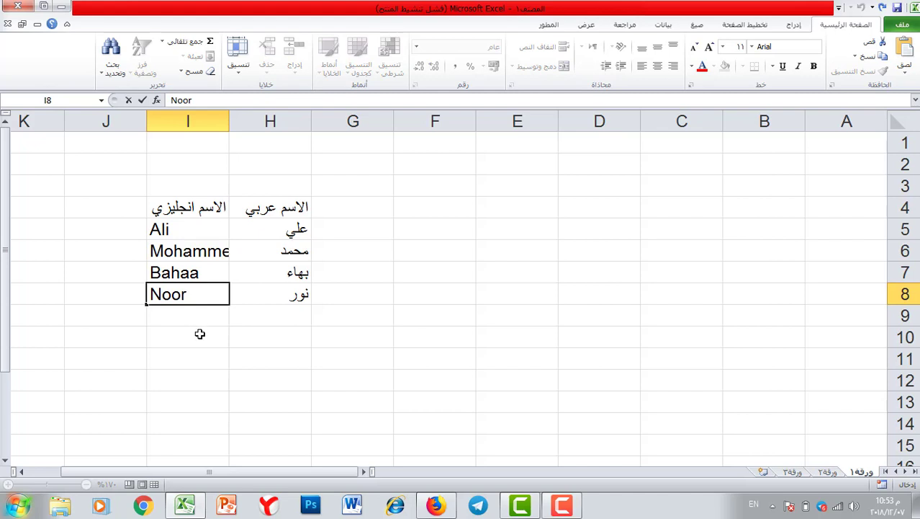
click(200, 358)
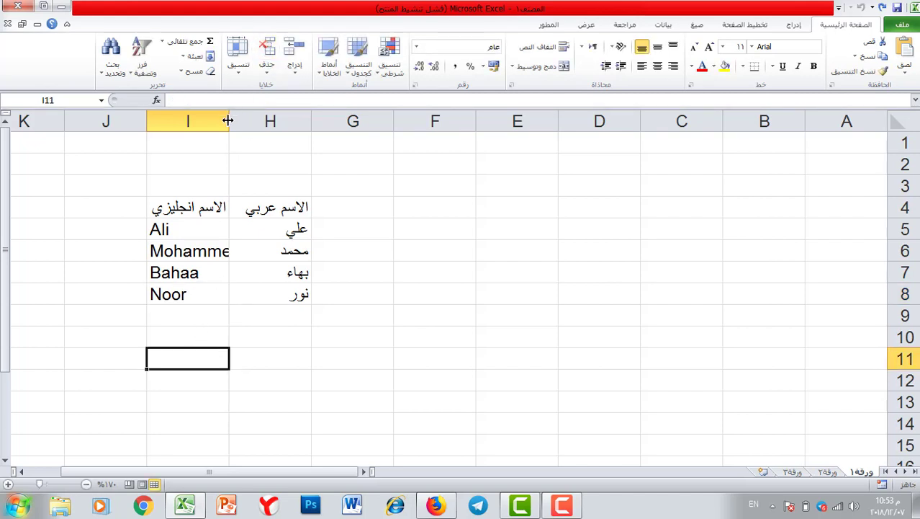
Narrow column H slightly and widen column I so the English names fit
drag(229, 121, 239, 121)
drag(157, 121, 126, 121)
click(297, 371)
Apply all borders to the name table in H4:I8
drag(139, 202, 266, 294)
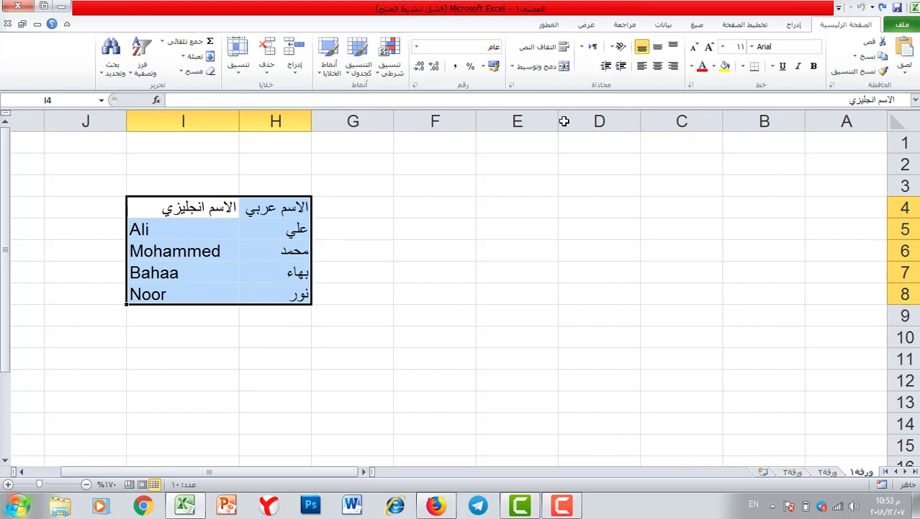
click(742, 66)
click(729, 174)
click(232, 360)
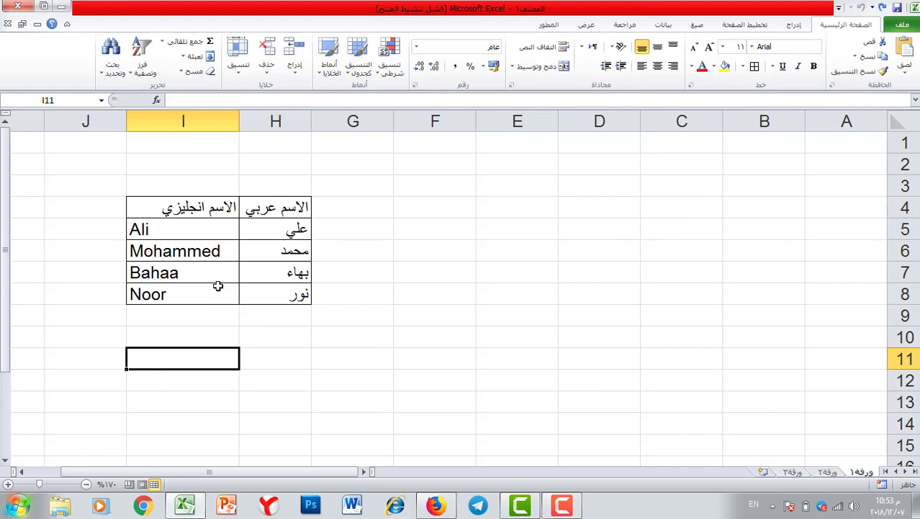
Enter the headings "الاسم عربي" in cell D6 and "الترجمة" in cell E6 for a second table
click(626, 247)
text(hgh)
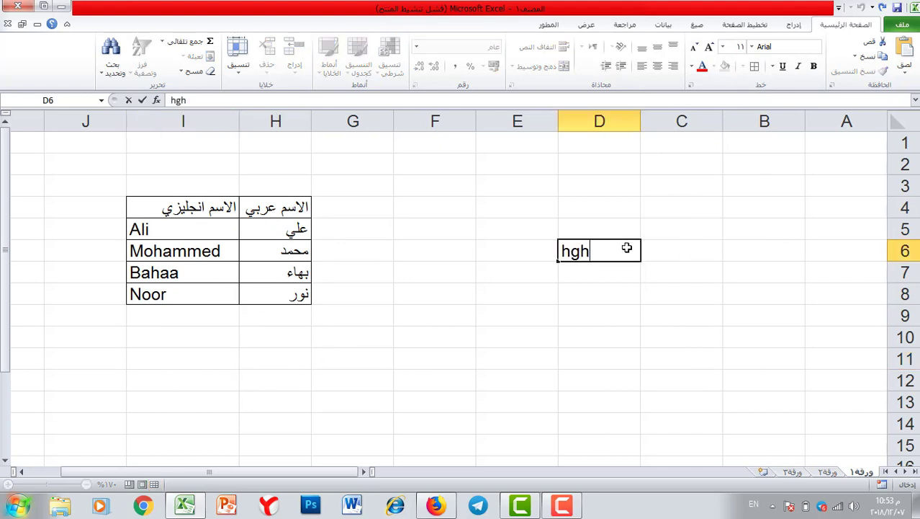
key(BackSpace)
key(BackSpace)
key(BackSpace)
key(alt+shift)
text(الاسم)
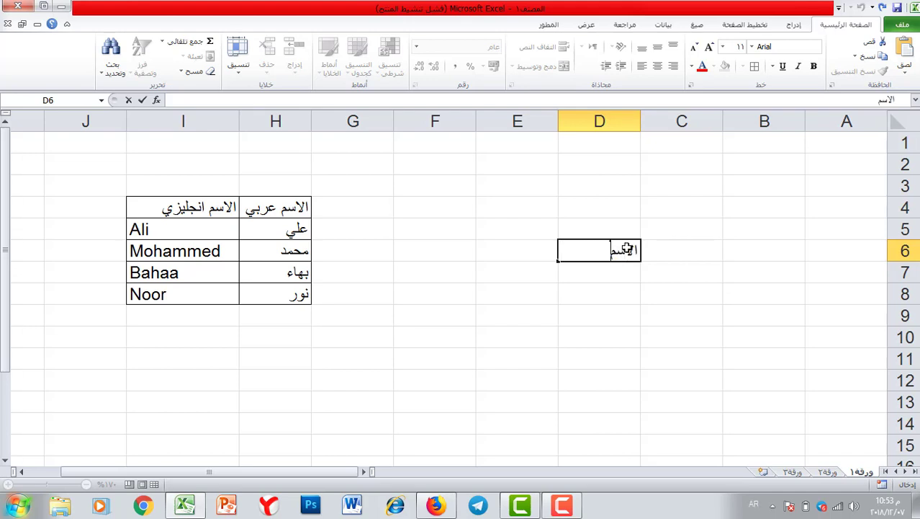
text( عربي)
click(532, 254)
text(الترجمة)
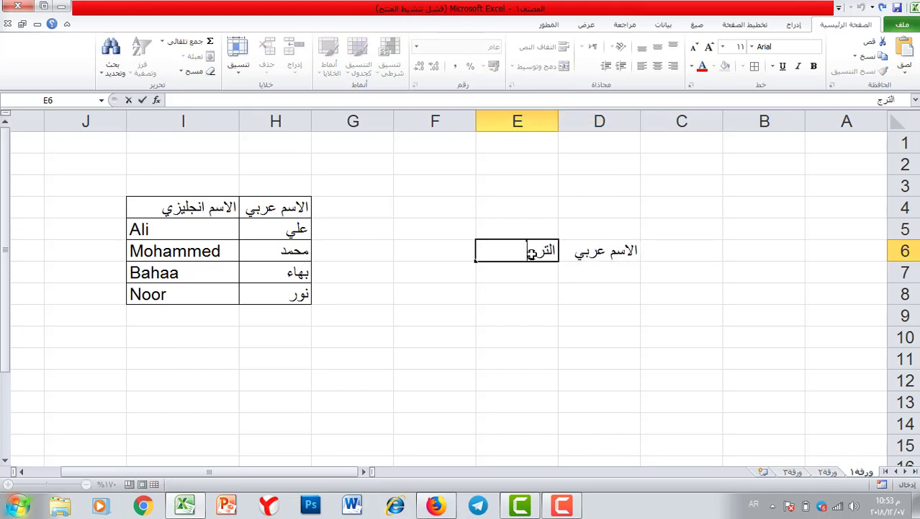
Fill cells D7 to D9 with three Arabic first names, including one missing from the reference table
click(602, 272)
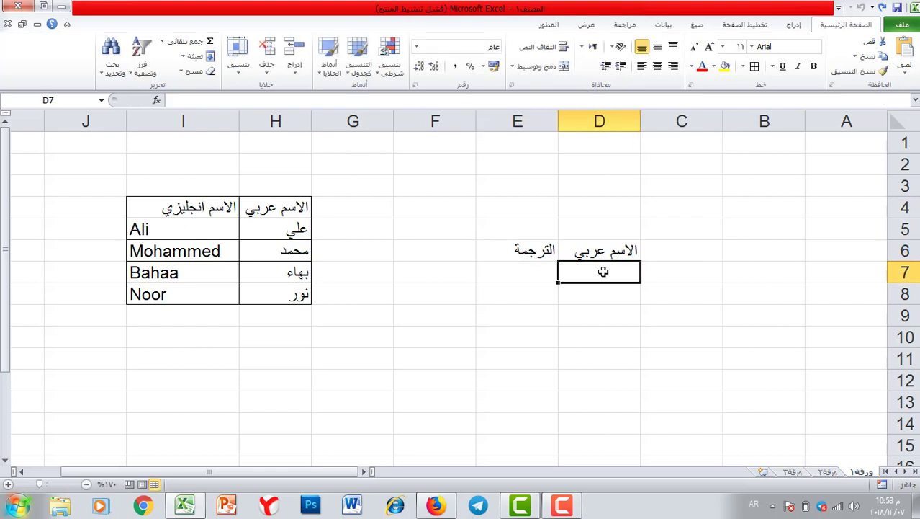
text(محمد)
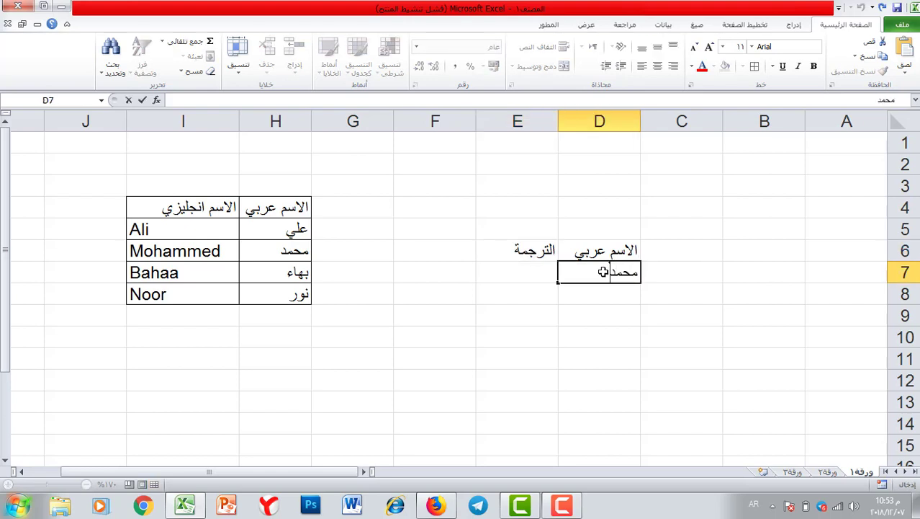
key(Return)
text(علي)
key(Return)
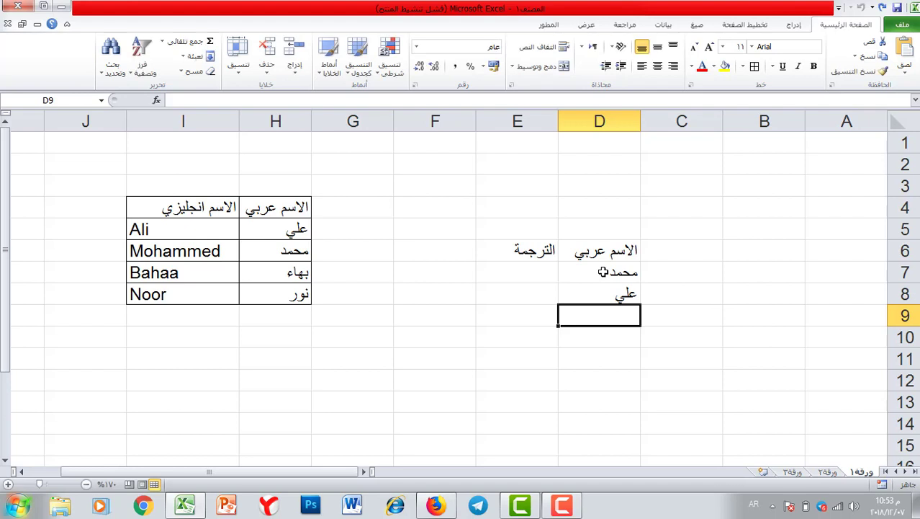
text(كاظم)
key(Return)
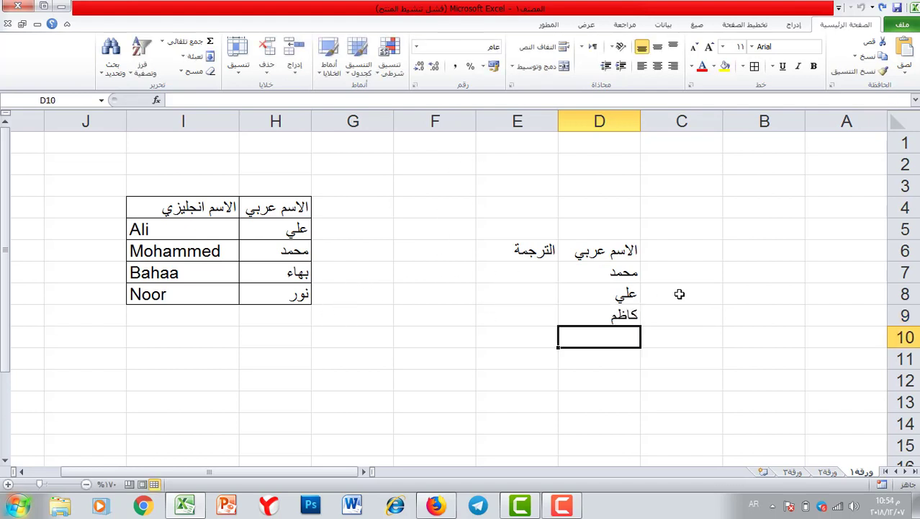
Insert a VLOOKUP function in cell E7 with D7 as its Lookup_value
drag(541, 273, 537, 314)
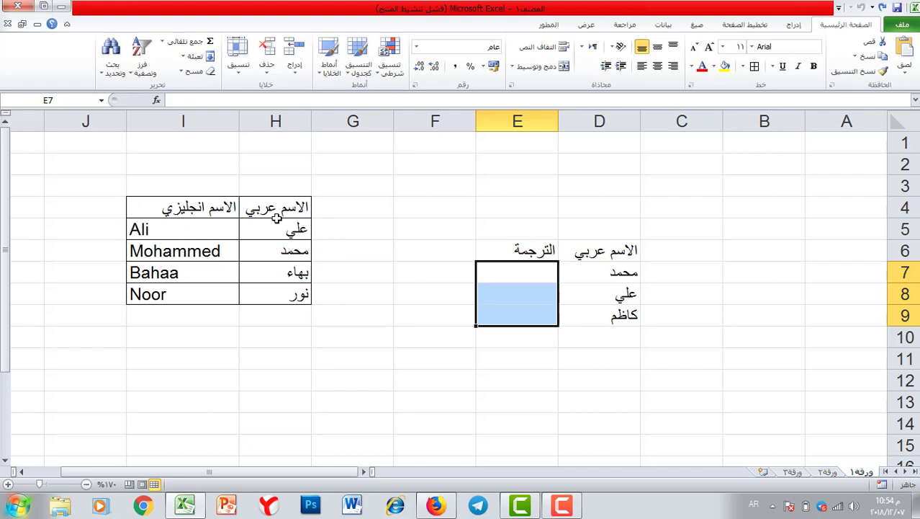
click(538, 271)
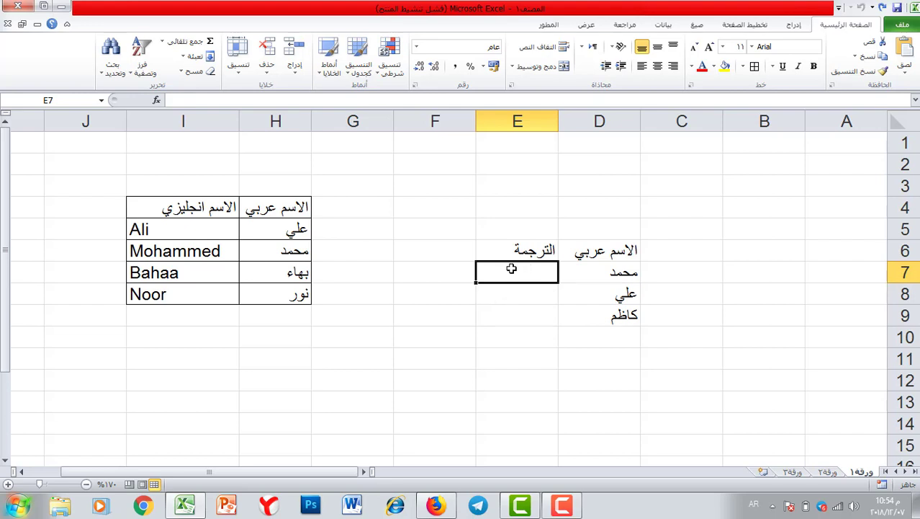
click(697, 26)
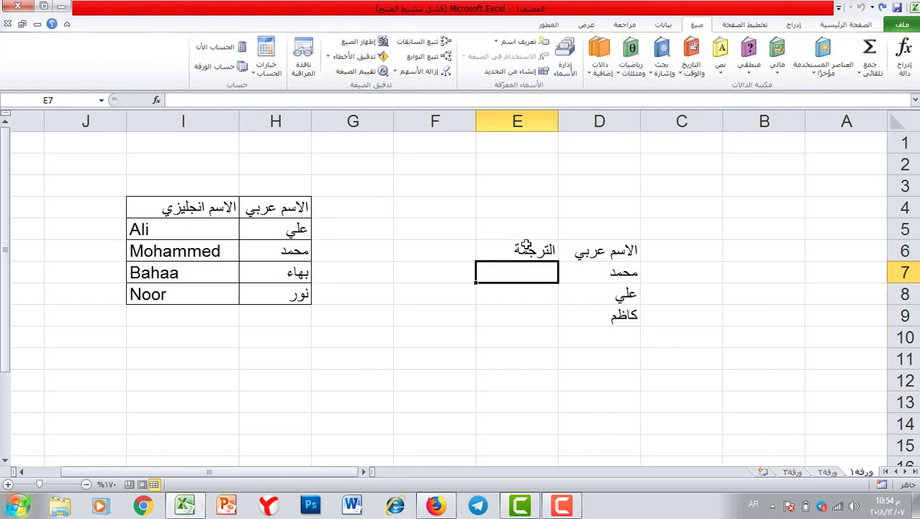
click(661, 69)
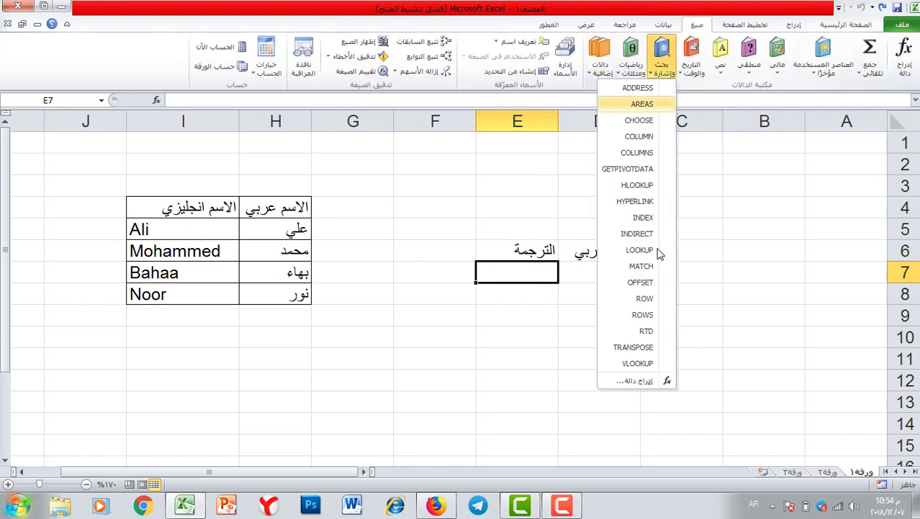
click(639, 365)
drag(573, 280, 277, 378)
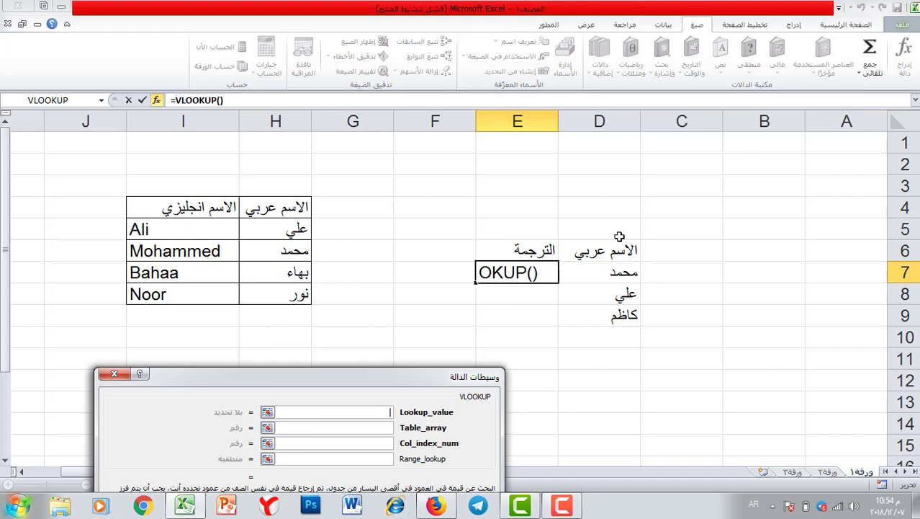
click(621, 273)
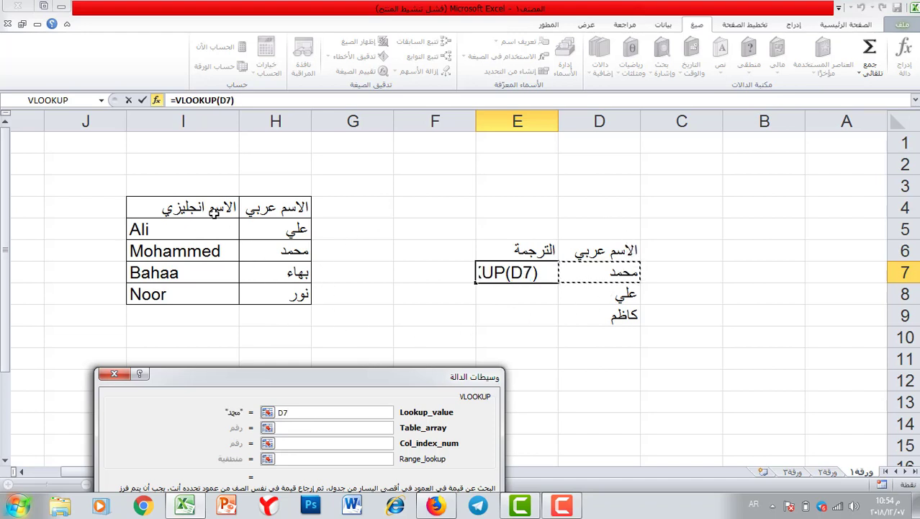
Set the VLOOKUP Table_array to the reference name table as the absolute range $H$4:$I$8
click(345, 427)
drag(288, 204, 181, 296)
key(F4)
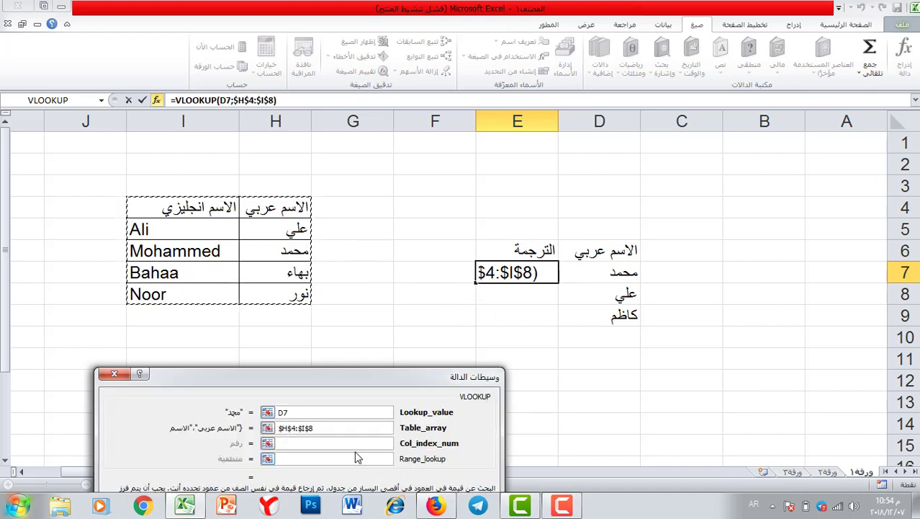
Set Col_index_num to 2 and Range_lookup to 0, and complete the VLOOKUP function
click(352, 444)
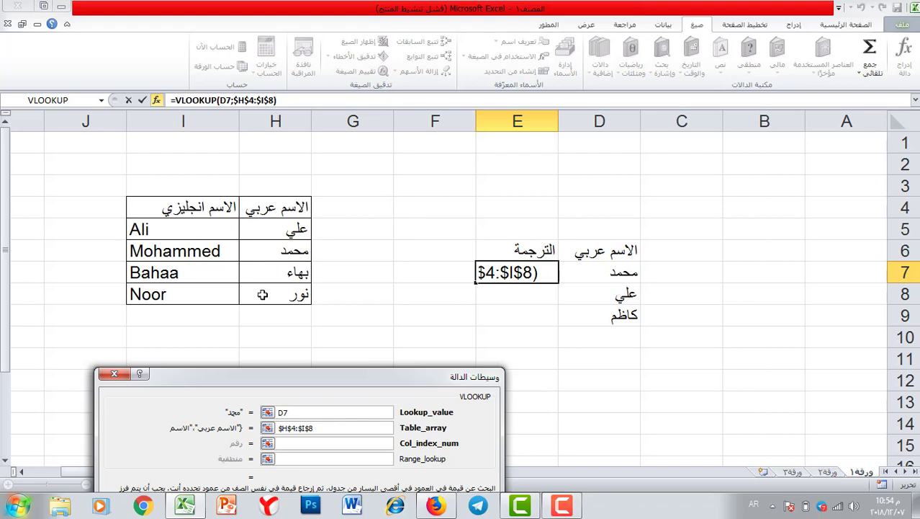
click(280, 442)
text(1)
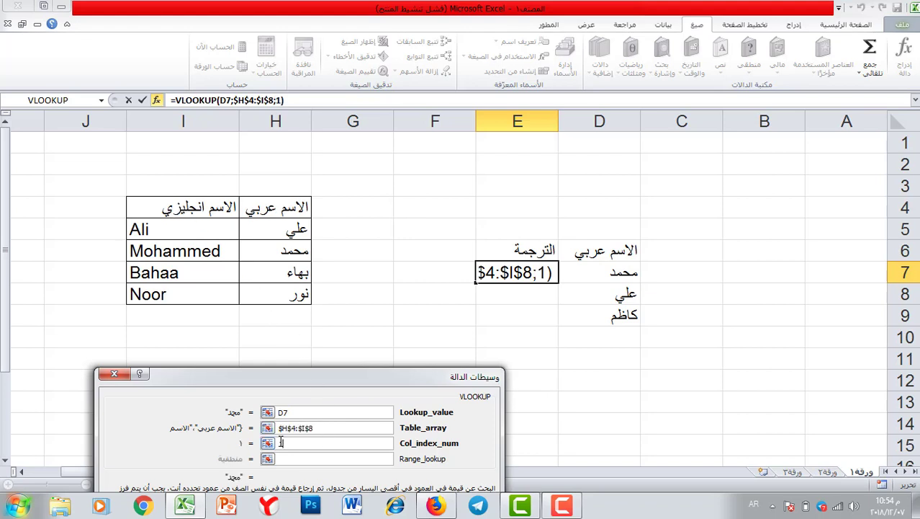
key(BackSpace)
text(2)
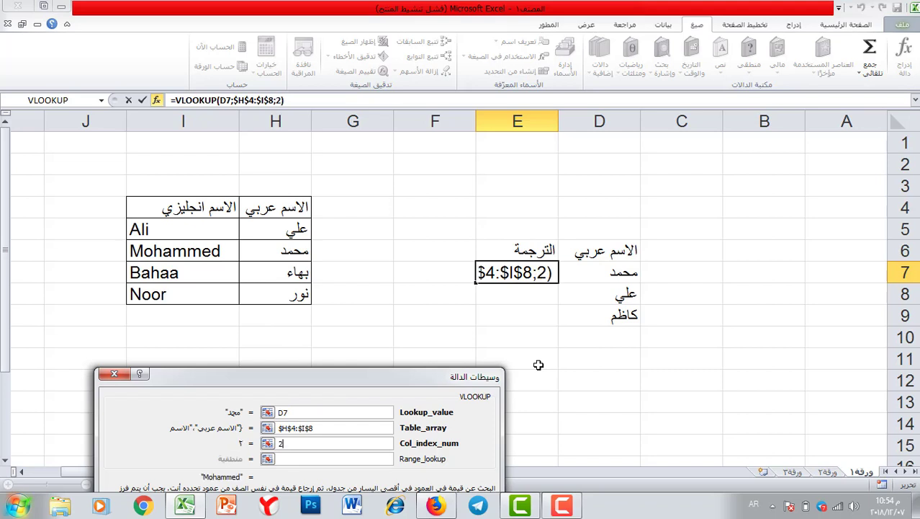
drag(403, 375, 409, 344)
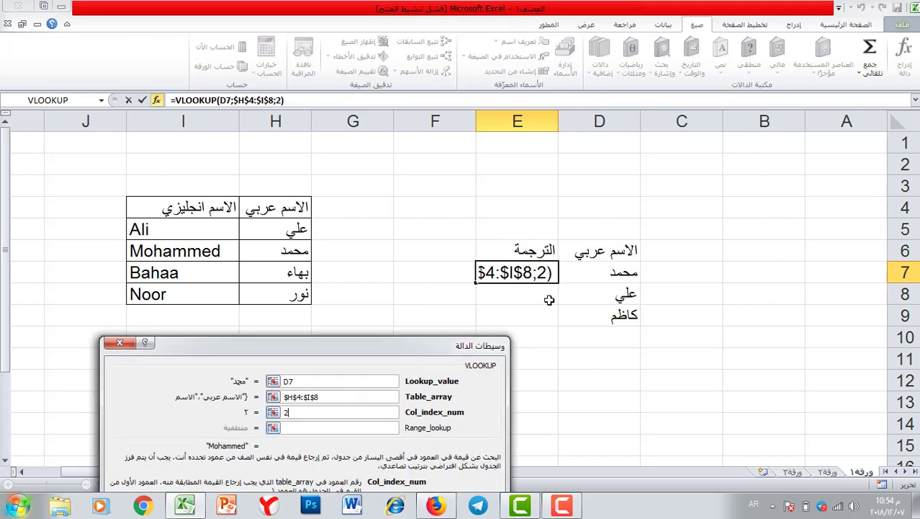
click(325, 430)
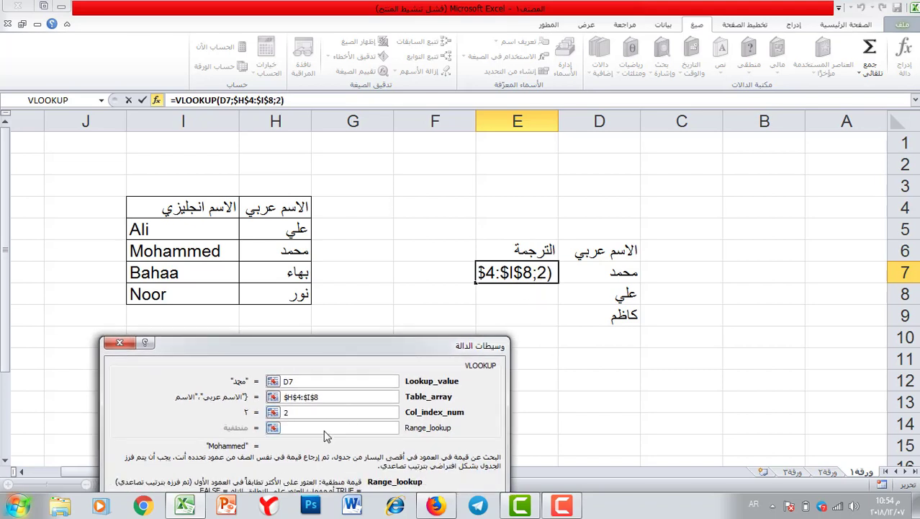
text(0)
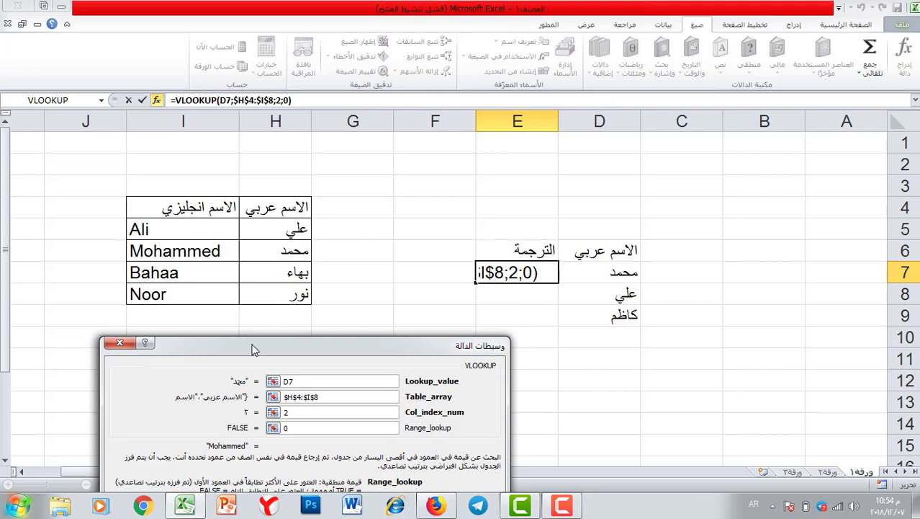
drag(252, 349, 296, 190)
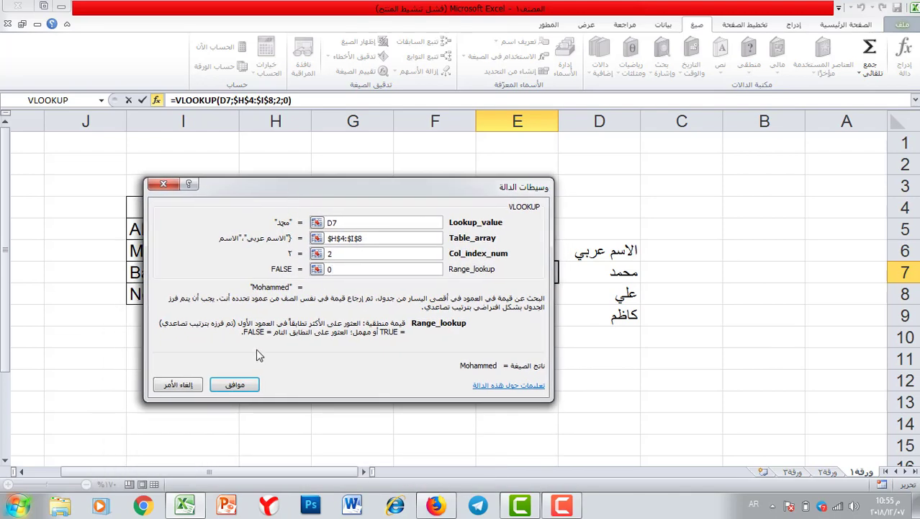
click(236, 386)
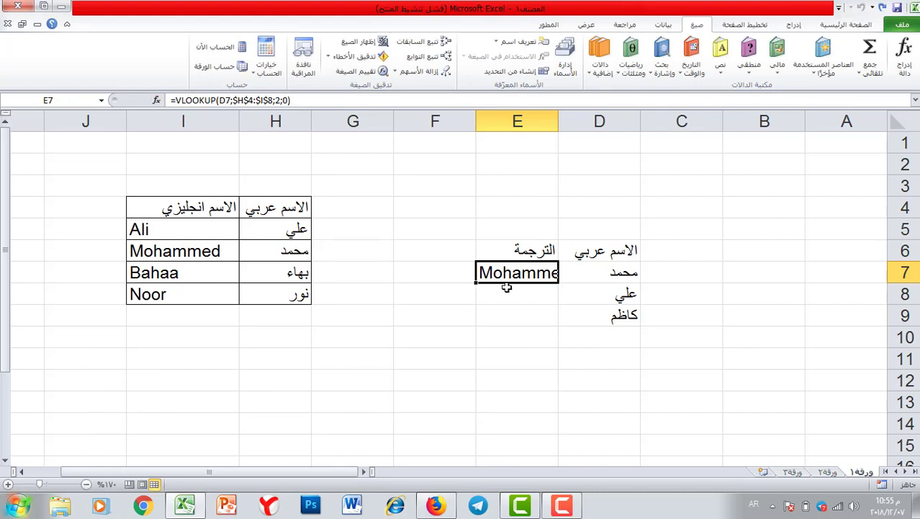
Widen column E to fit the translated name and fill the E7 formula down to E9
drag(477, 121, 453, 121)
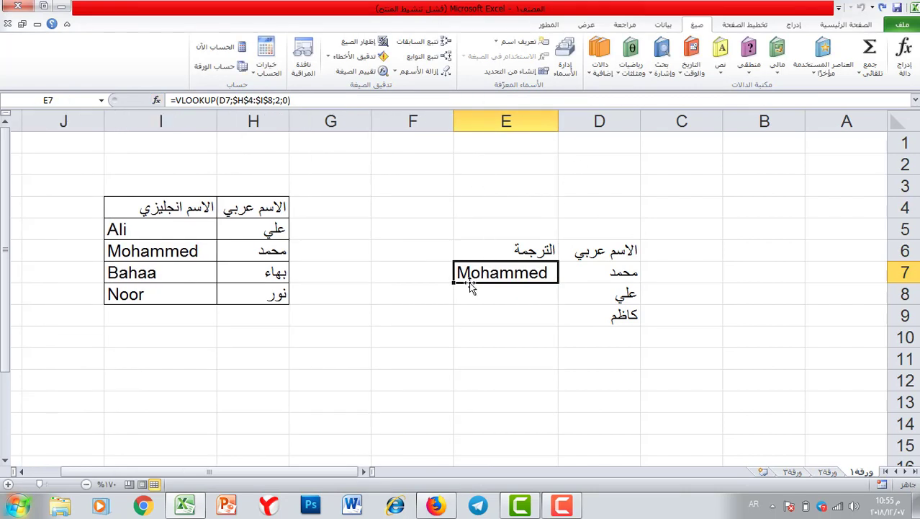
drag(455, 282, 487, 315)
click(491, 360)
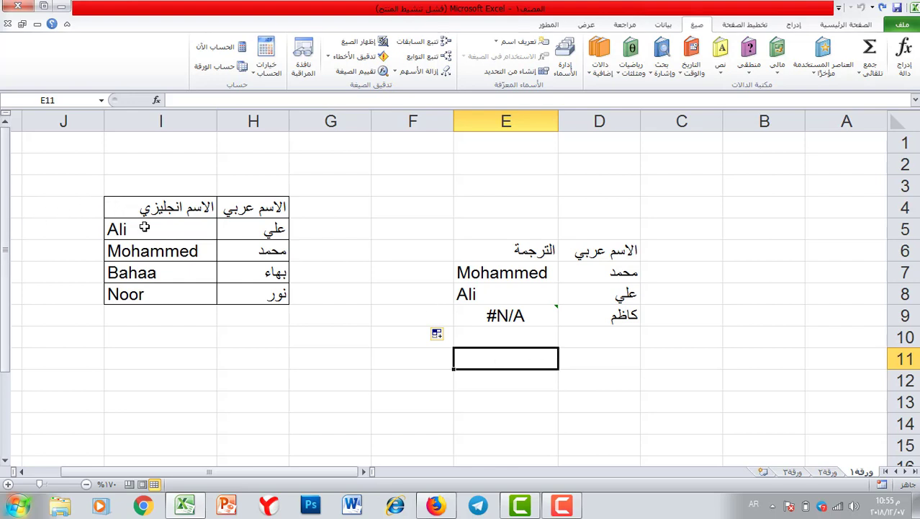
Fill the lookup formula from E9 down to E13, past the end of the Arabic name list
click(507, 315)
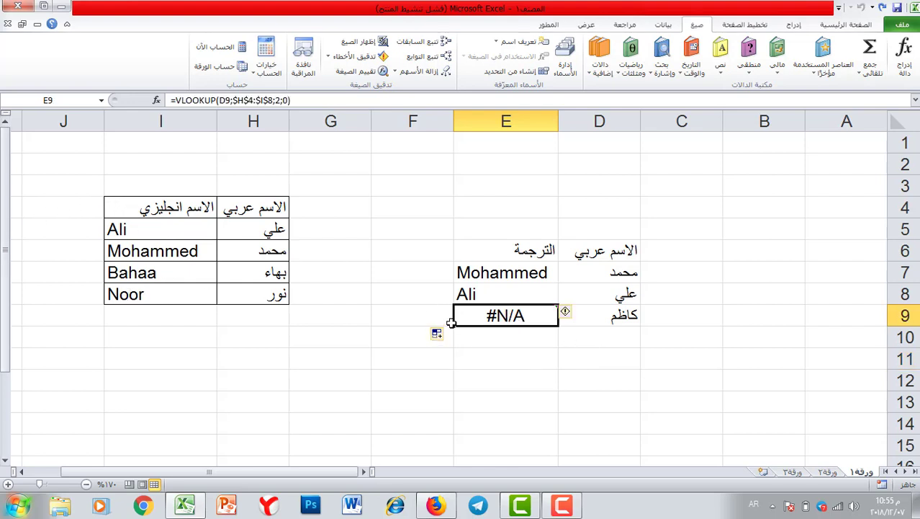
drag(455, 326, 468, 405)
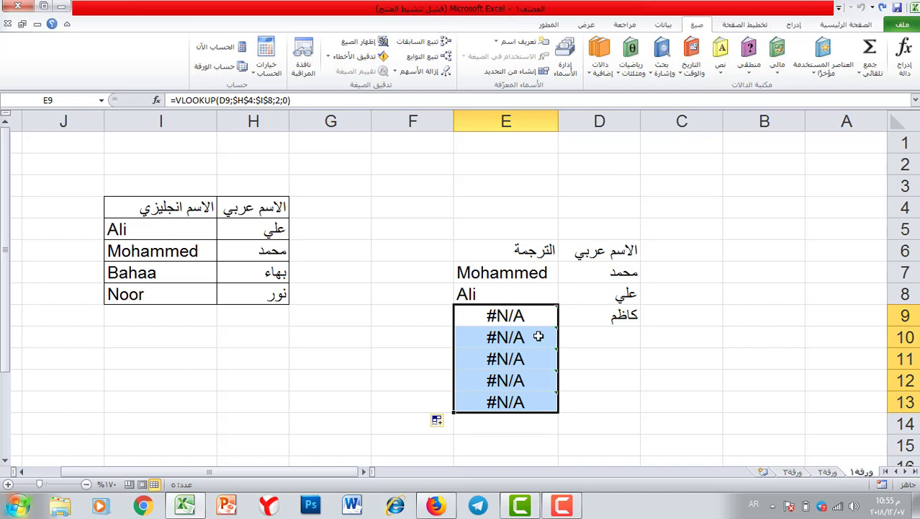
click(581, 338)
drag(259, 209, 137, 294)
click(180, 380)
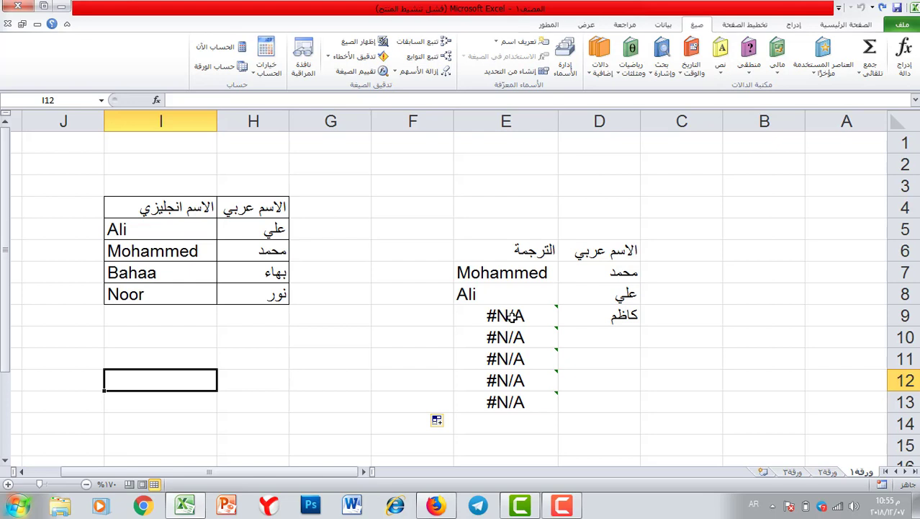
drag(501, 315, 487, 391)
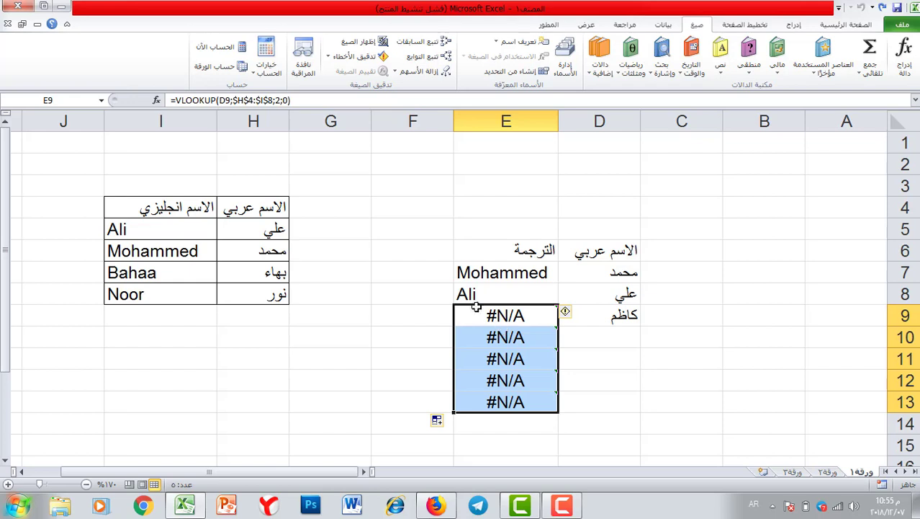
Copy the VLOOKUP expression without its equals sign from the formula in E7 and clear that cell
click(486, 277)
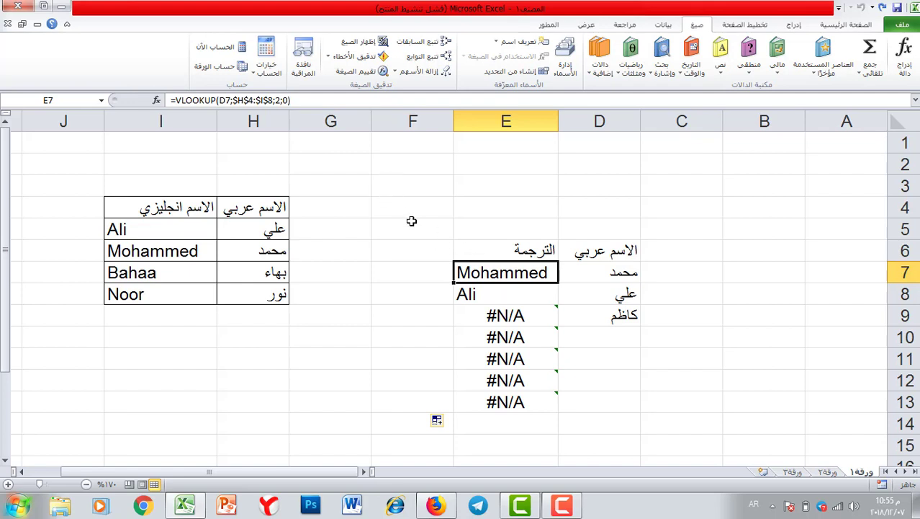
click(324, 100)
drag(312, 99, 175, 99)
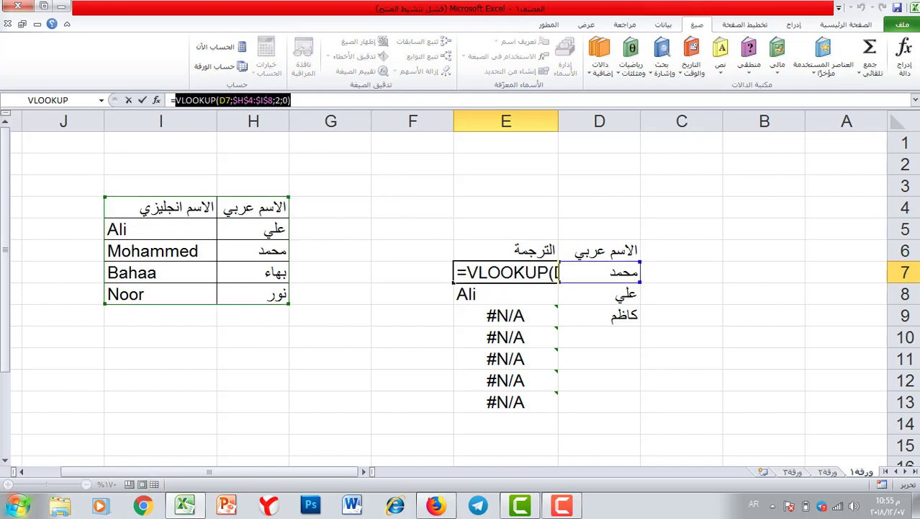
right_click(175, 101)
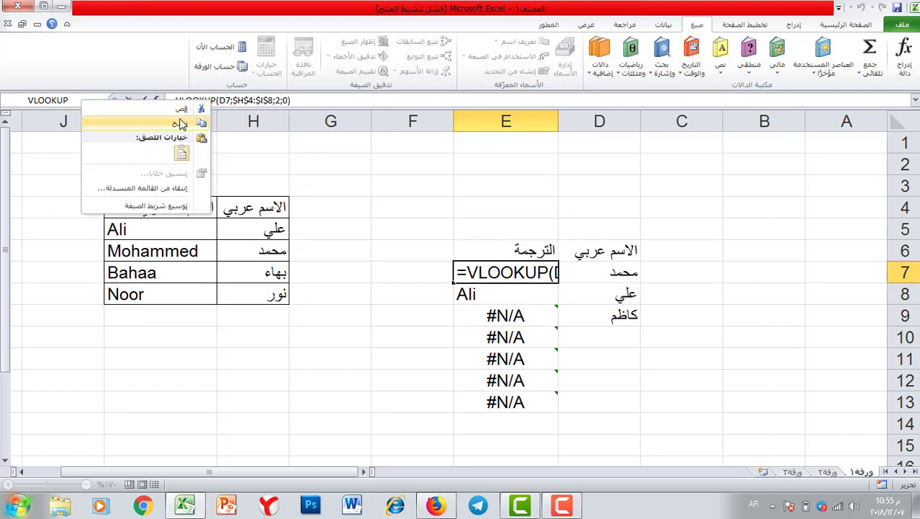
click(181, 117)
click(393, 308)
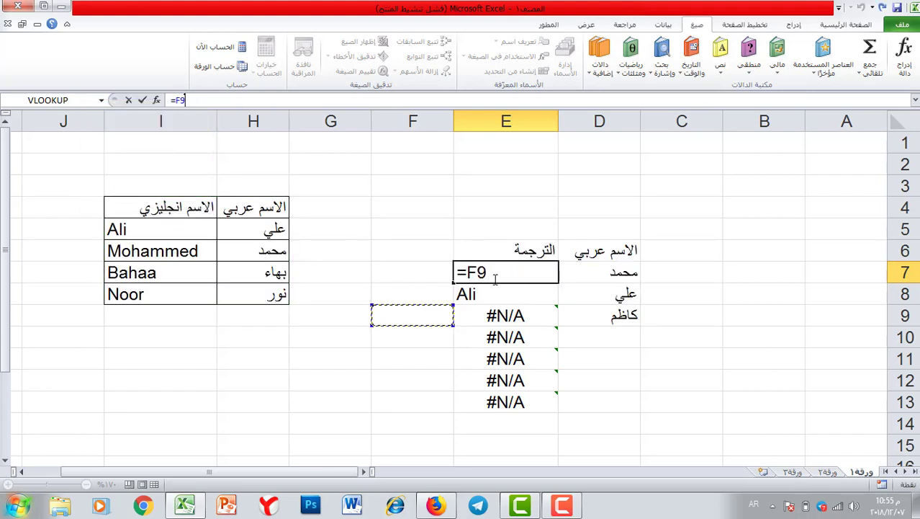
key(Escape)
key(Delete)
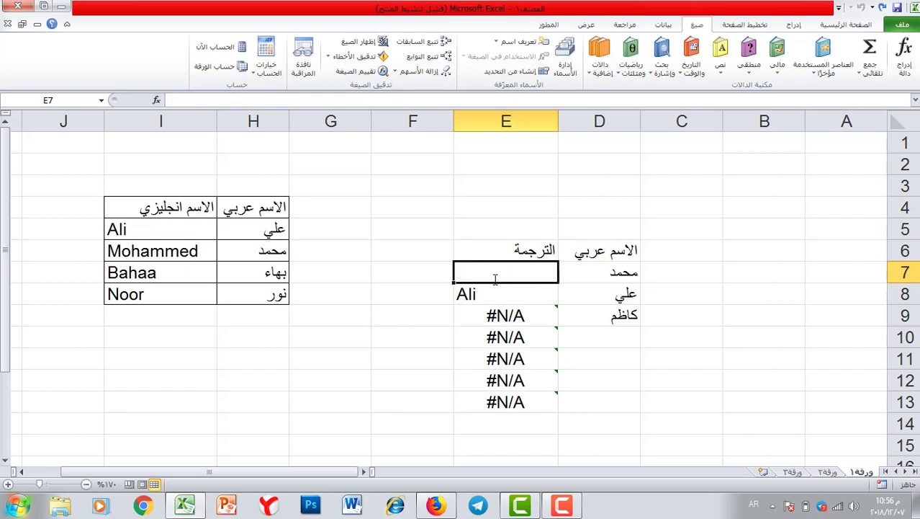
Insert an IFERROR function in E7 with the copied VLOOKUP expression as its Value
click(753, 69)
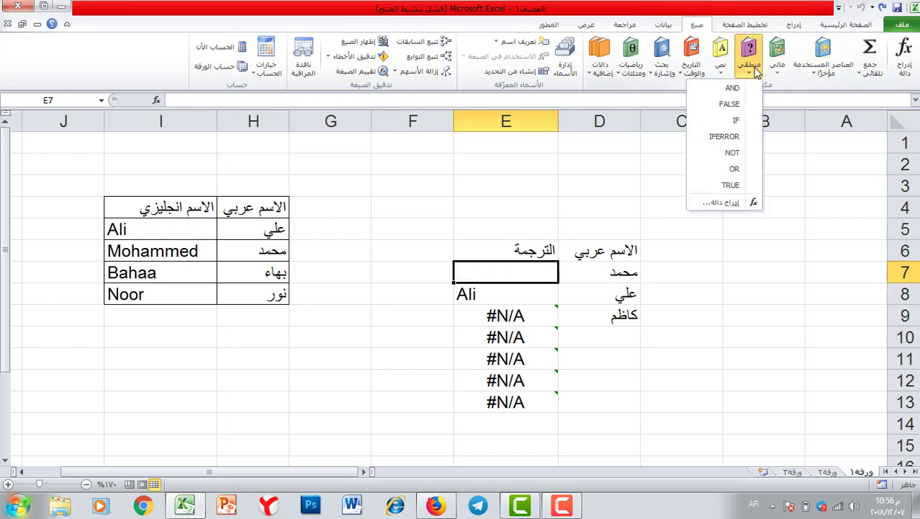
click(724, 137)
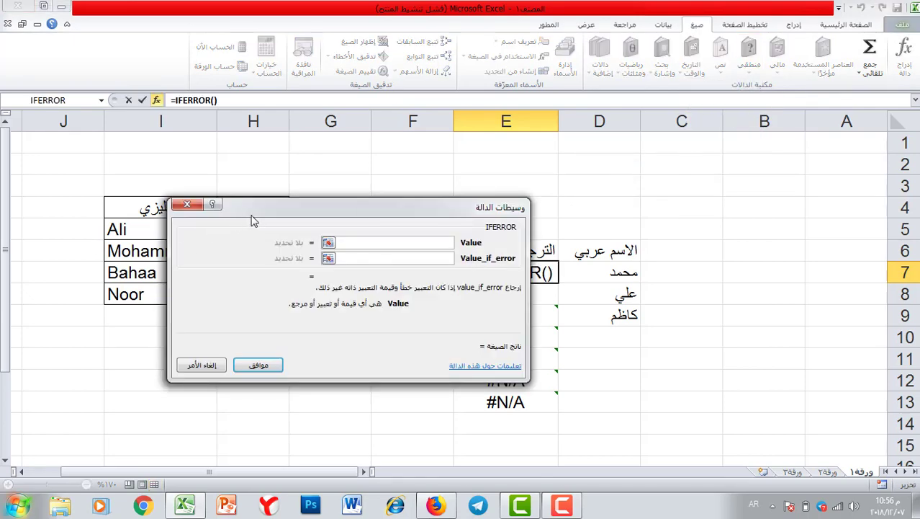
drag(300, 213, 186, 241)
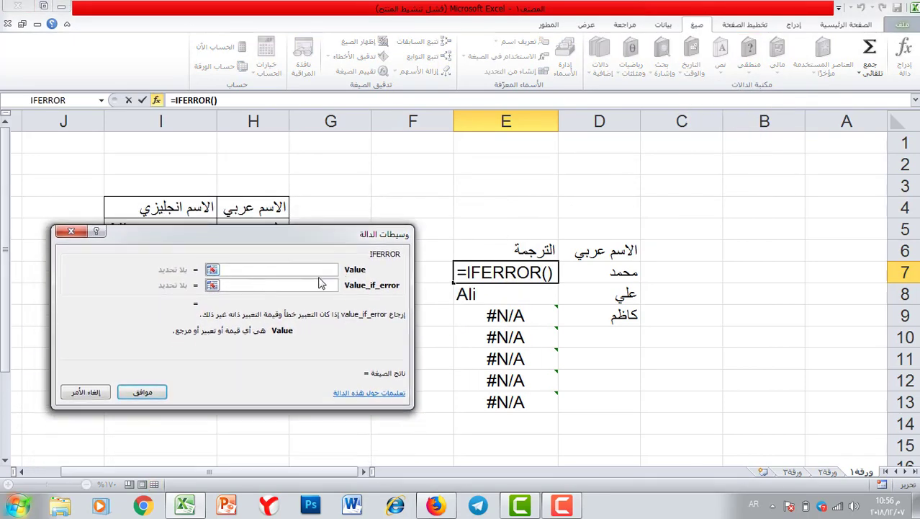
drag(298, 236, 270, 205)
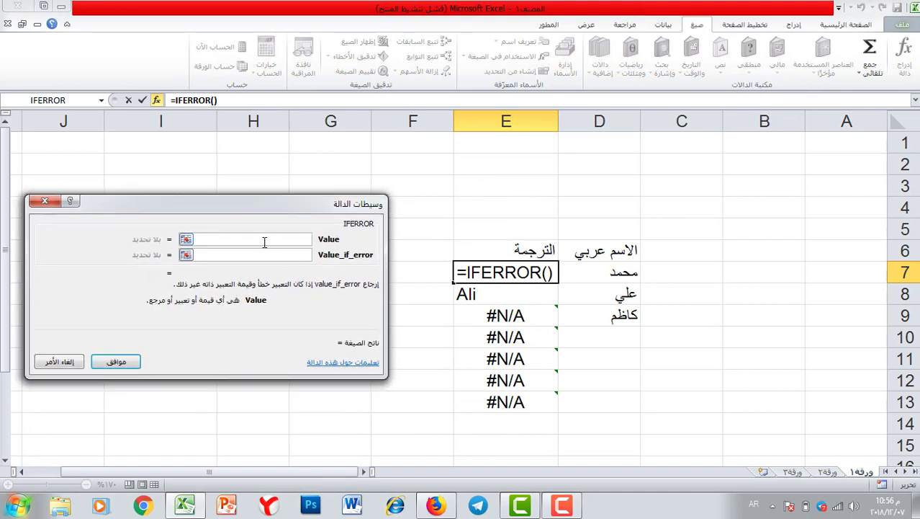
right_click(266, 240)
click(240, 288)
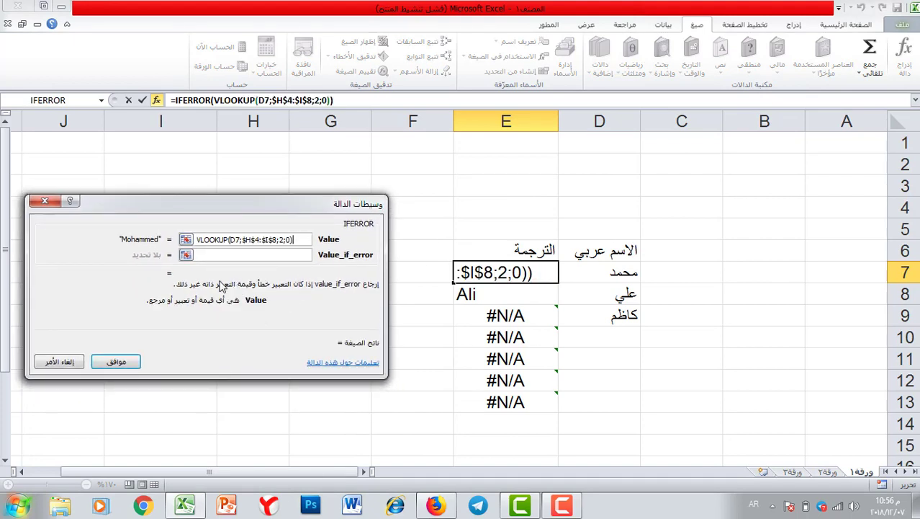
Set the IFERROR Value_if_error to "خطأ في الدالة" and complete the function
click(247, 257)
text(خط)
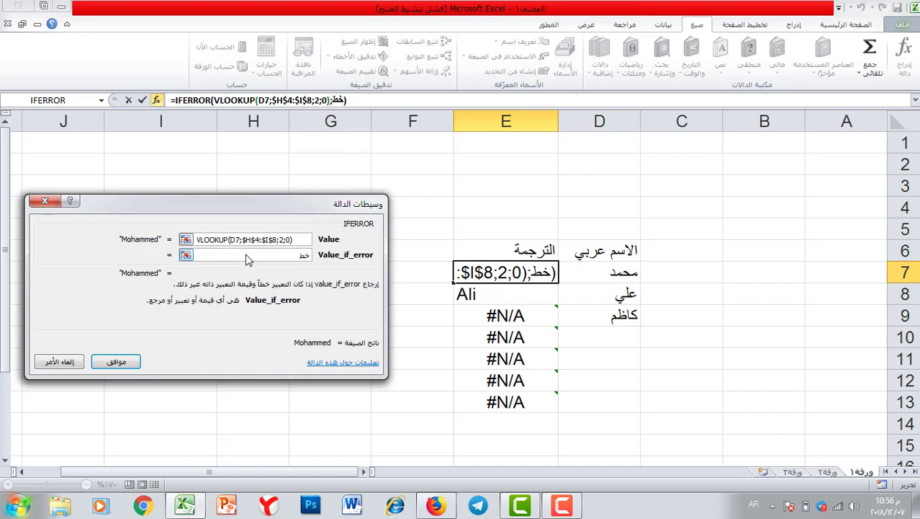
text(أ في الد)
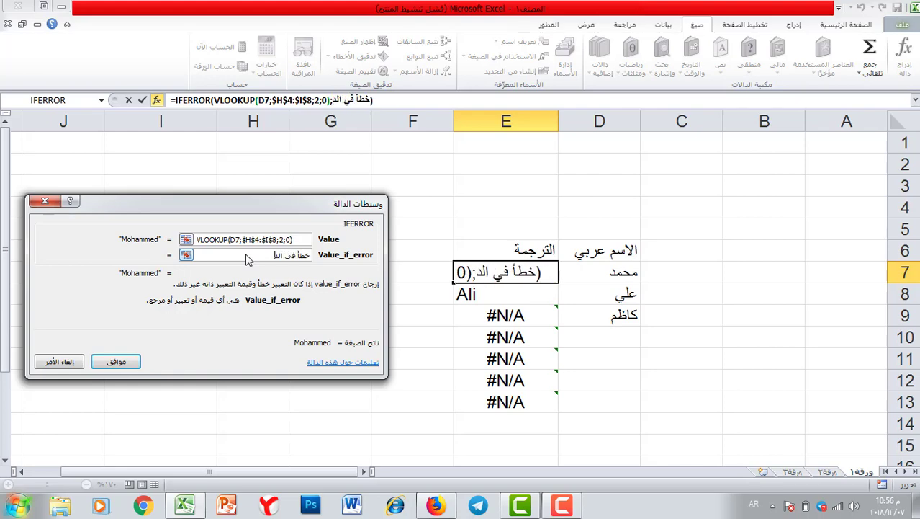
text(الة)
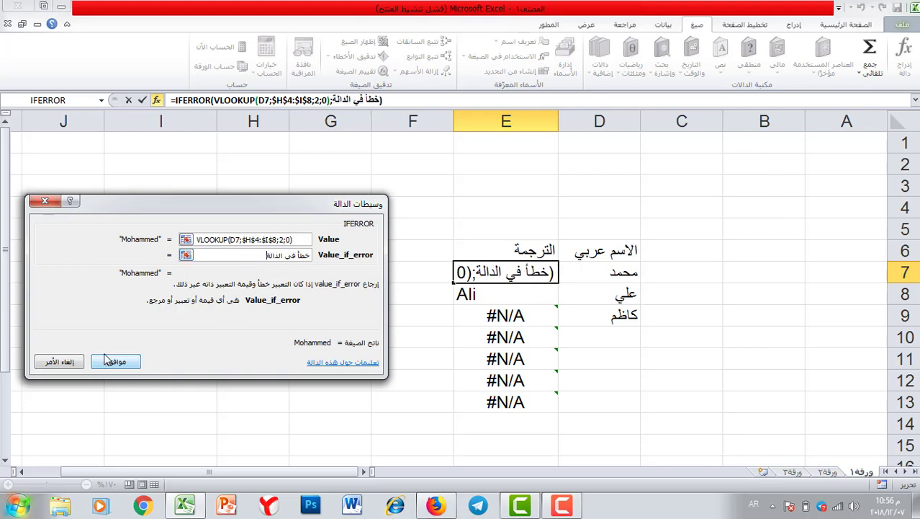
click(108, 360)
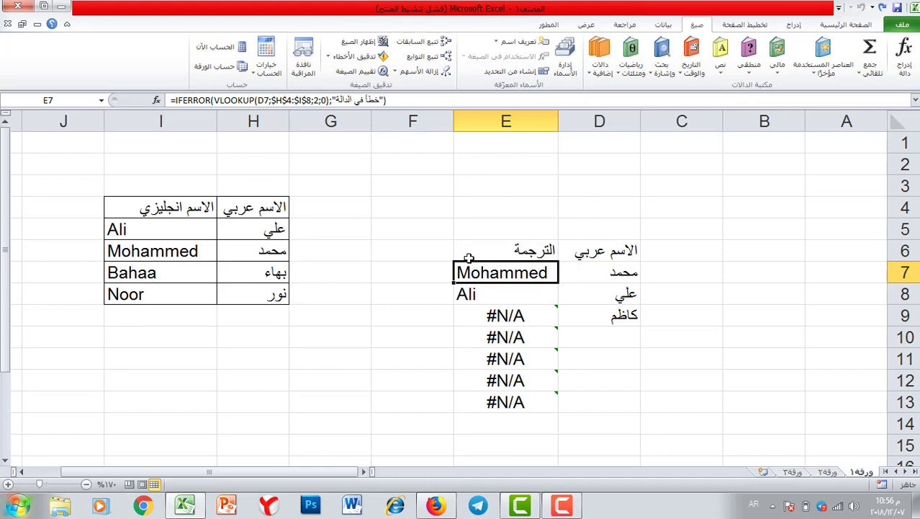
Fill the IFERROR formula from E7 down to E13
drag(455, 282, 456, 408)
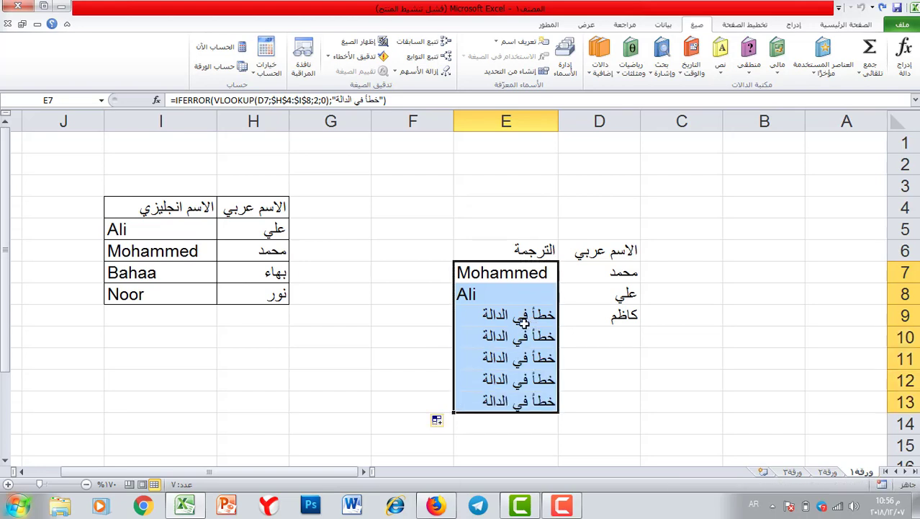
Change the Value_if_error argument of the IFERROR formula in E7 to a single space, " "
click(498, 273)
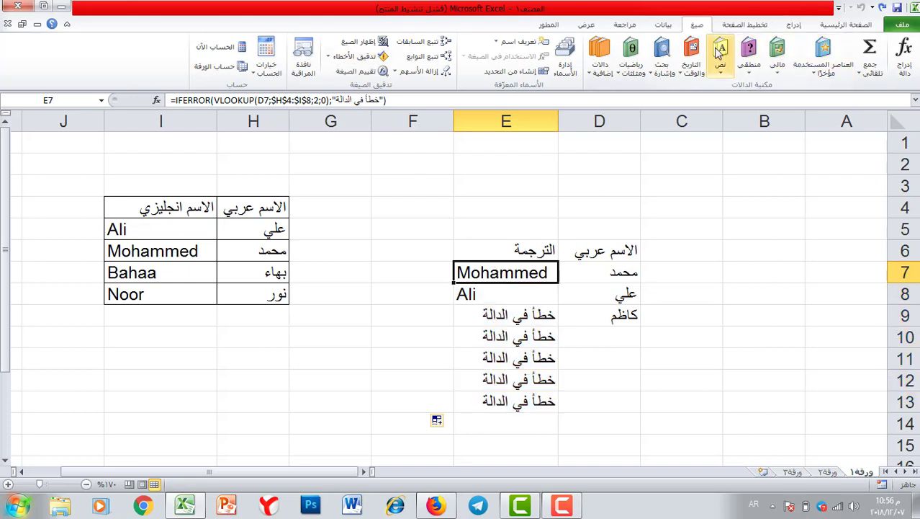
click(157, 100)
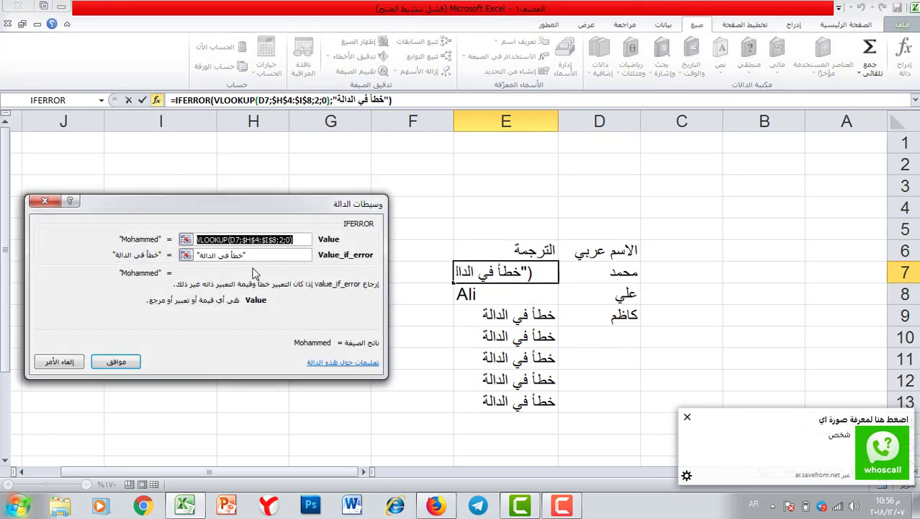
key(Tab)
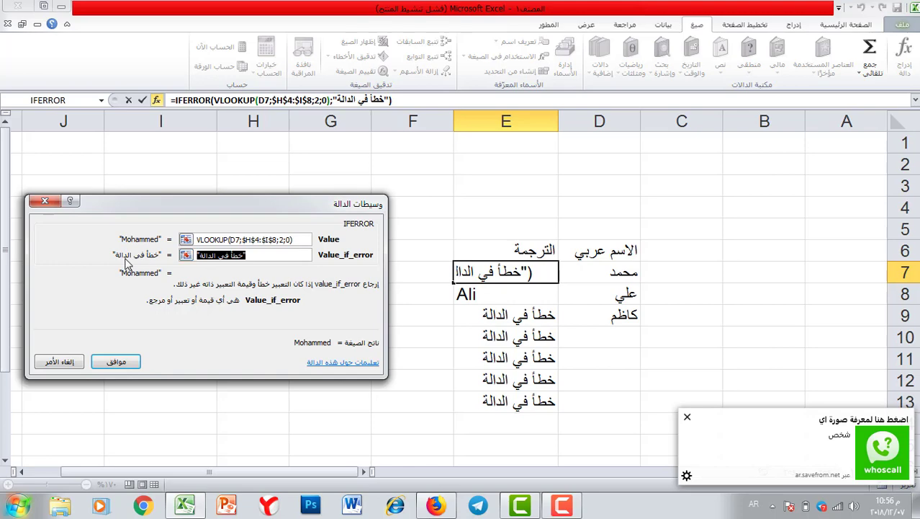
text(" ")
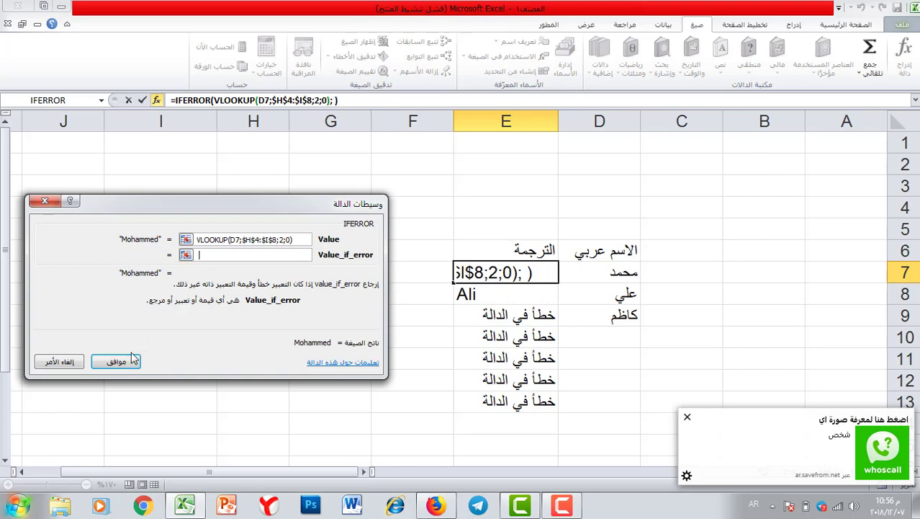
click(117, 361)
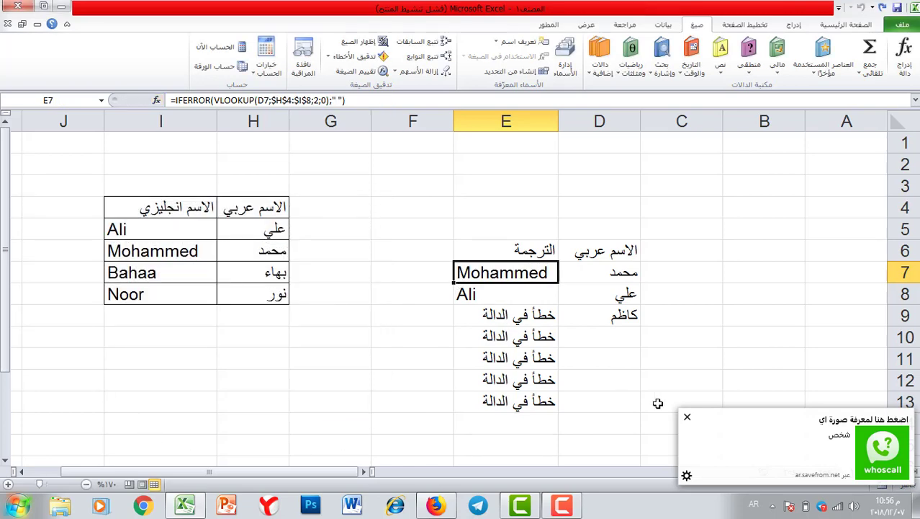
Dismiss the pop-up notification and fill the revised IFERROR formula from E7 down to E13
click(687, 417)
click(461, 279)
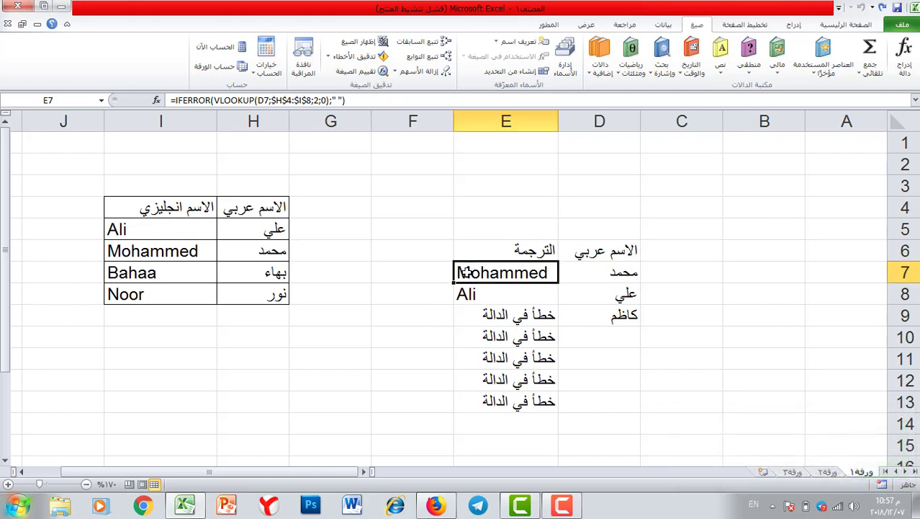
drag(454, 283, 533, 403)
click(411, 352)
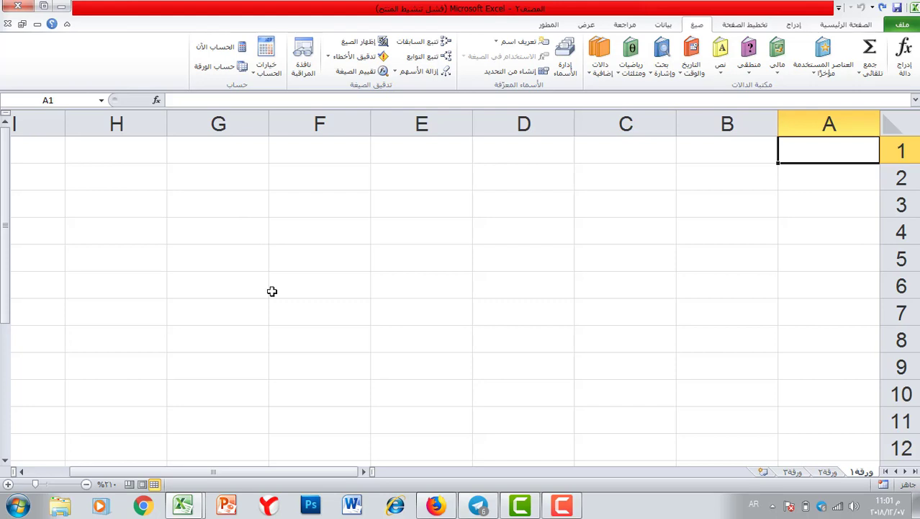
On sheet ورقة٢ of the new workbook, enter the headers "الدرجة" in E4 and "التقدير" in F4
click(836, 473)
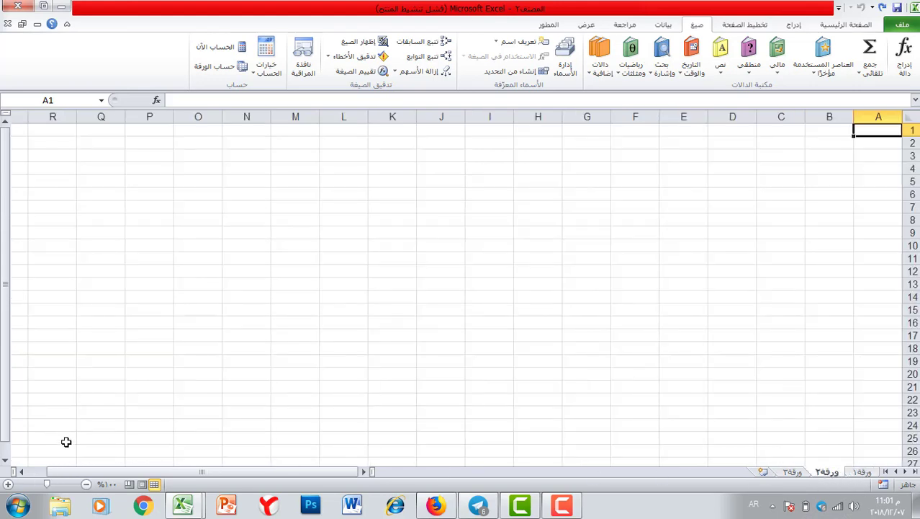
click(8, 485)
click(8, 485)
click(8, 485)
click(8, 484)
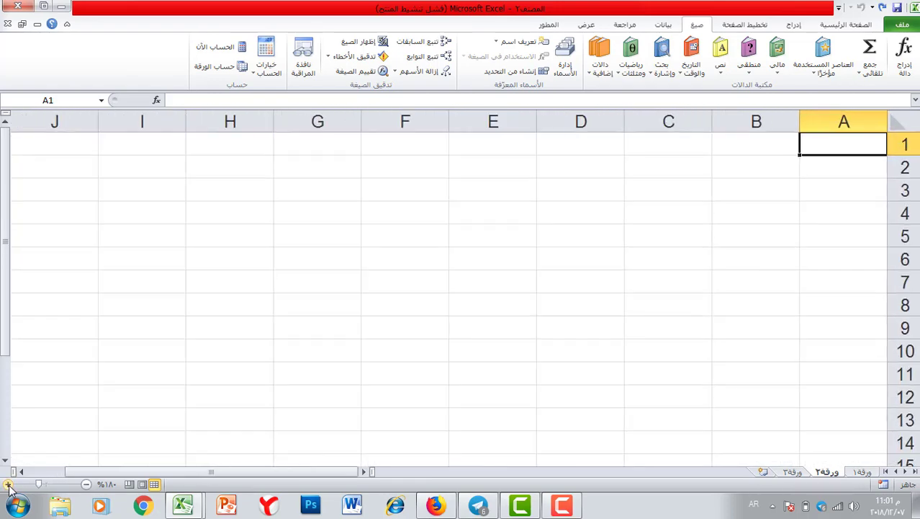
click(8, 485)
click(424, 229)
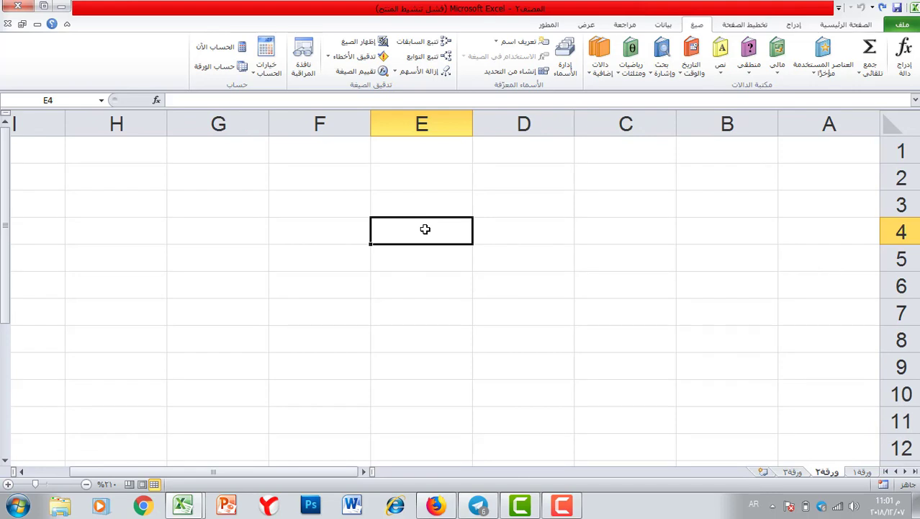
text(الدرجة)
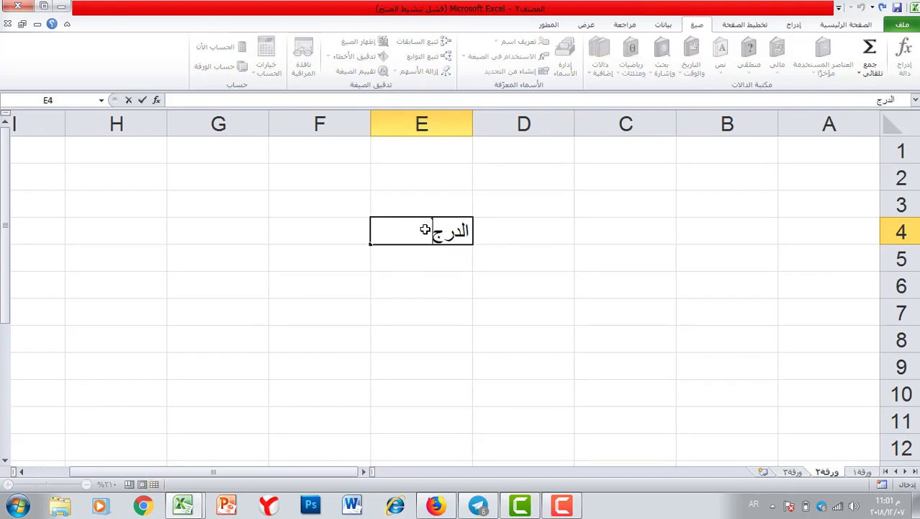
click(318, 236)
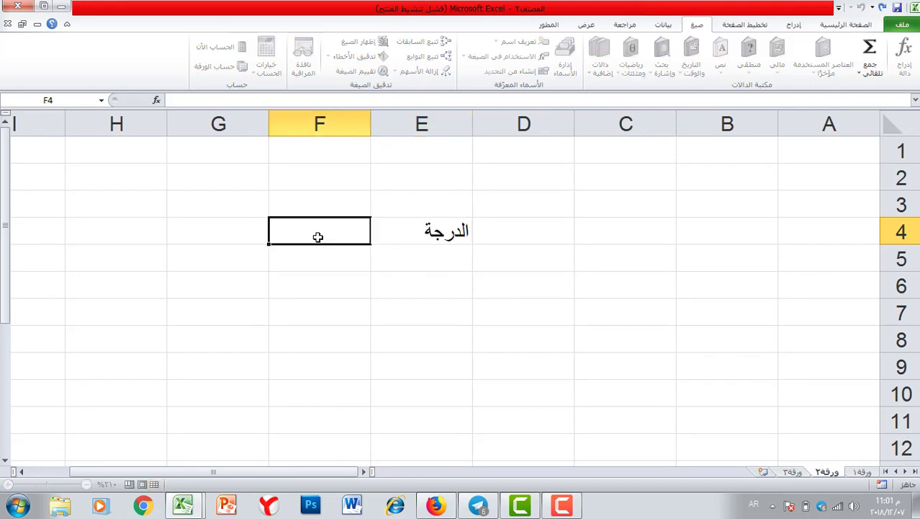
text(التقدير)
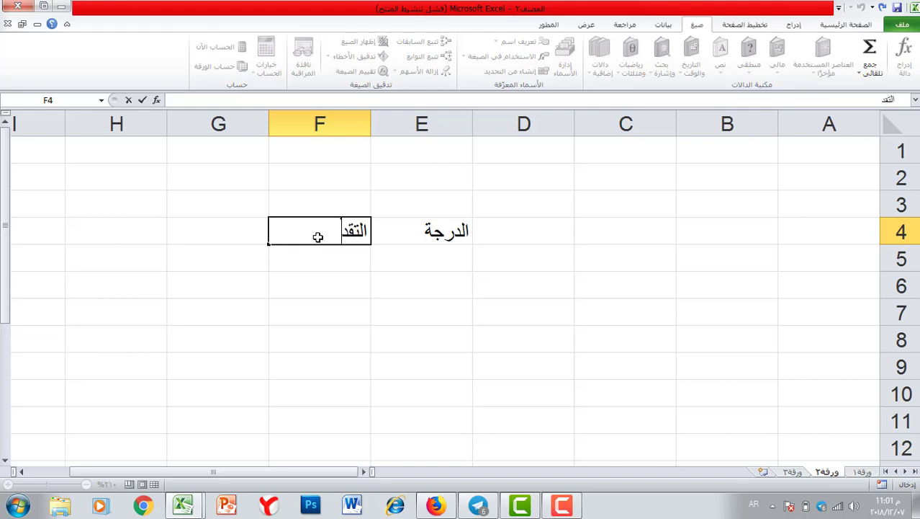
Enter the first grade row with 0 in E5 and "ضعيف" in F5
click(449, 252)
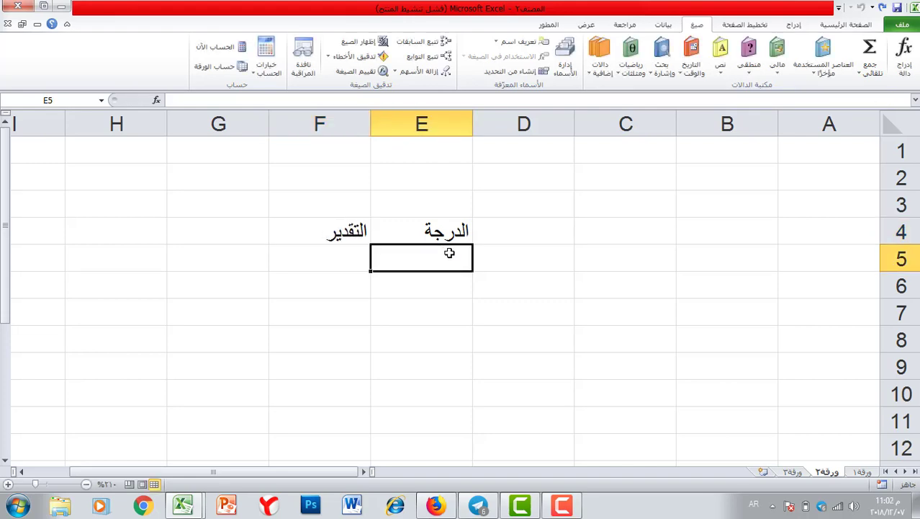
text(0)
click(339, 255)
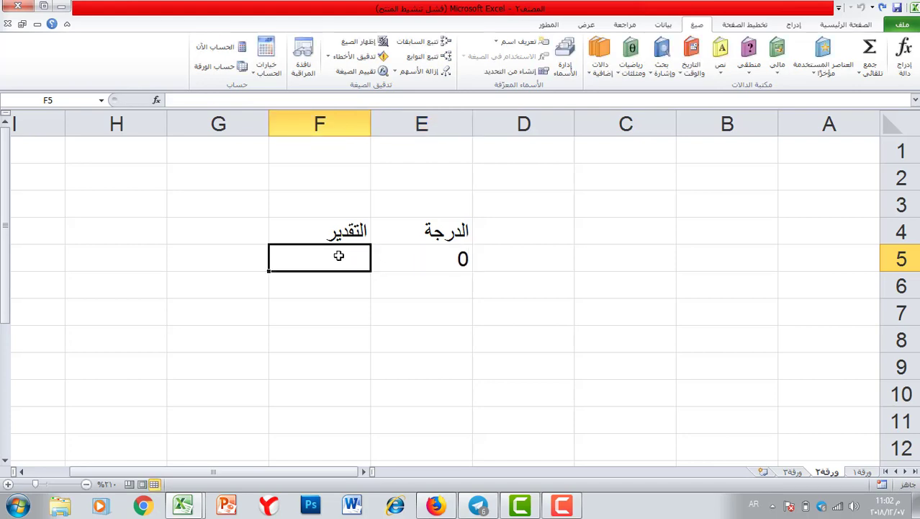
text(ضعيف)
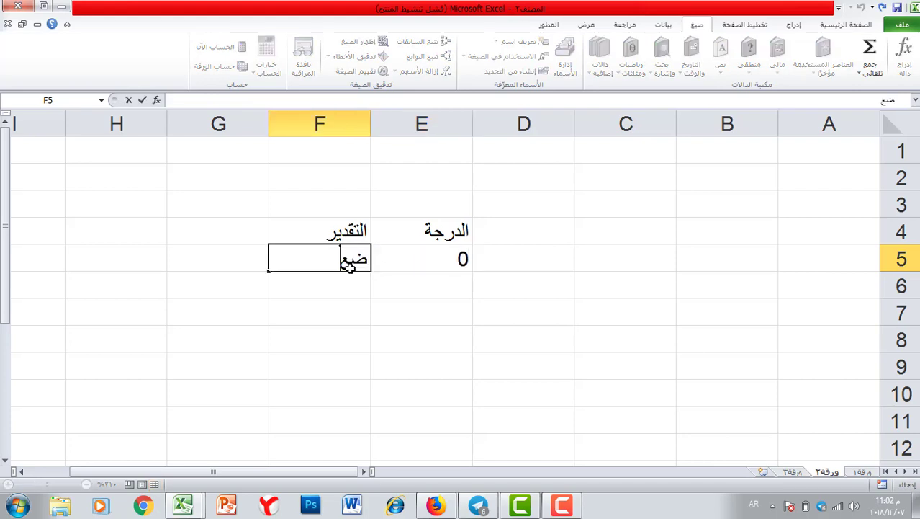
Enter 50 in E6 and 60 in E7, and extend the series down to 90 in E10
click(409, 286)
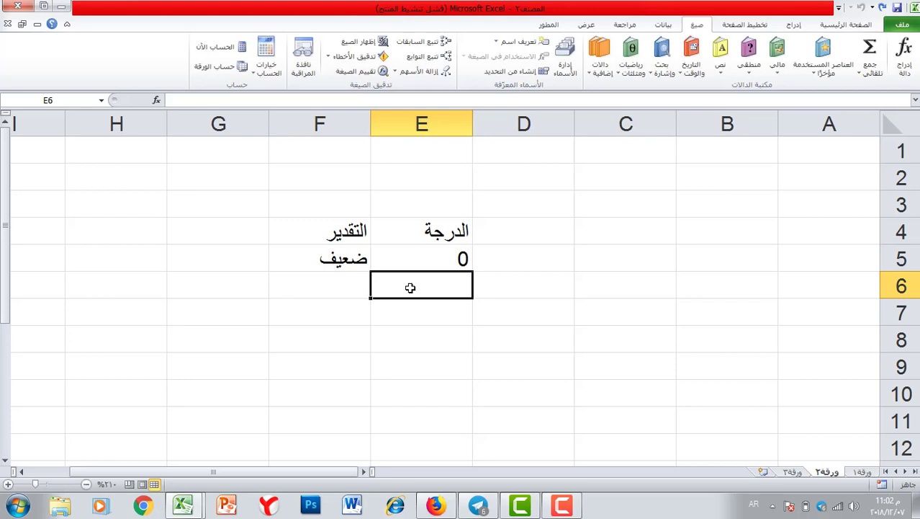
text(50)
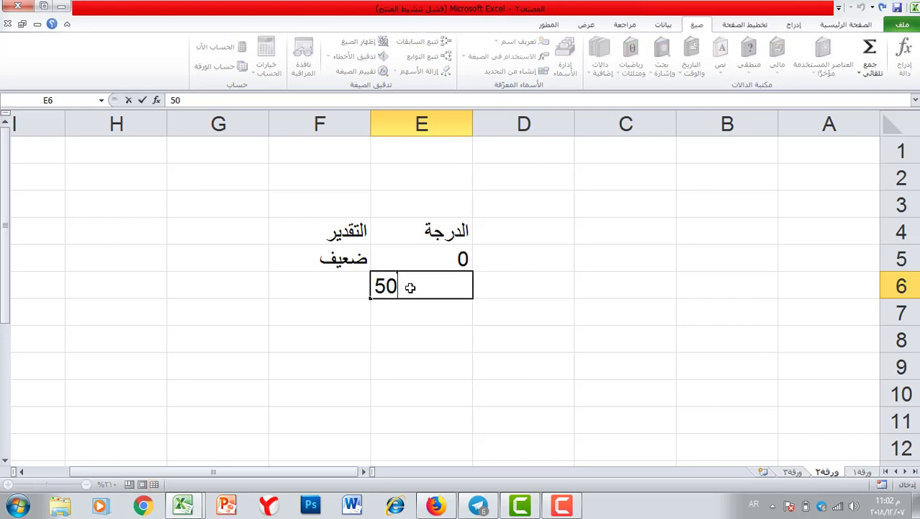
key(Return)
text(60)
key(Return)
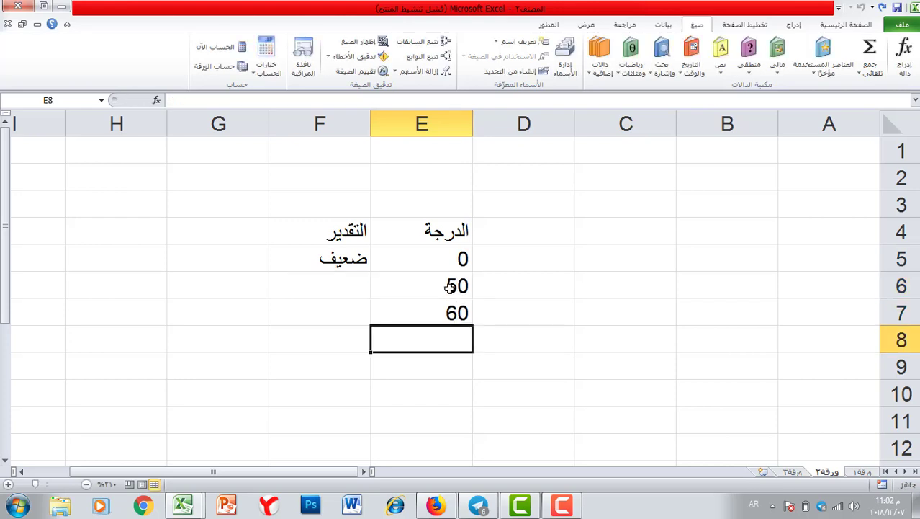
click(448, 286)
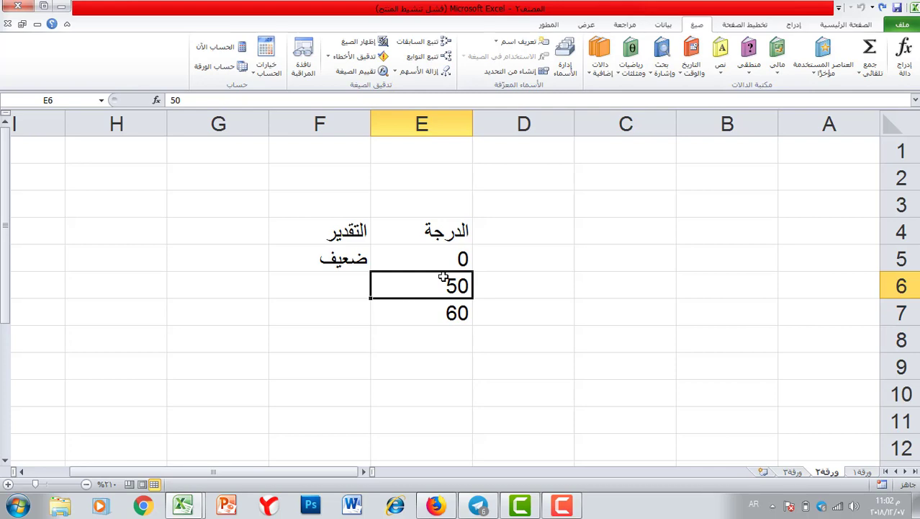
drag(441, 279, 435, 308)
drag(371, 325, 386, 411)
Enter the ratings "مقبول", "متوسط", "جيد", "جيد جداً" and "امتياز" in cells F6 to F10
click(332, 280)
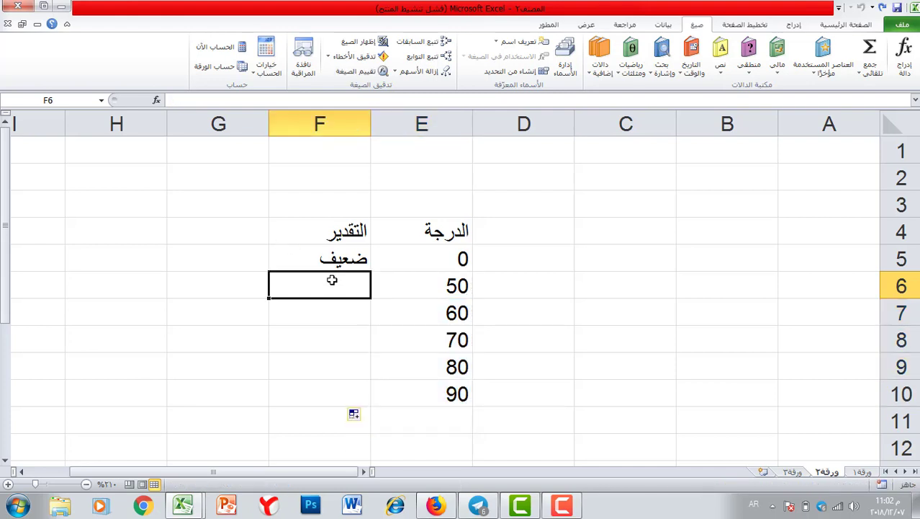
text(م)
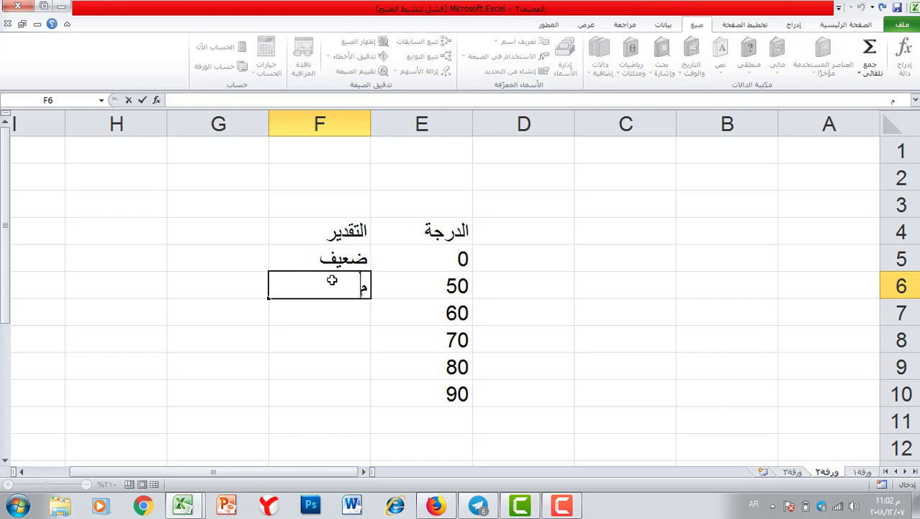
text(قبول)
key(Return)
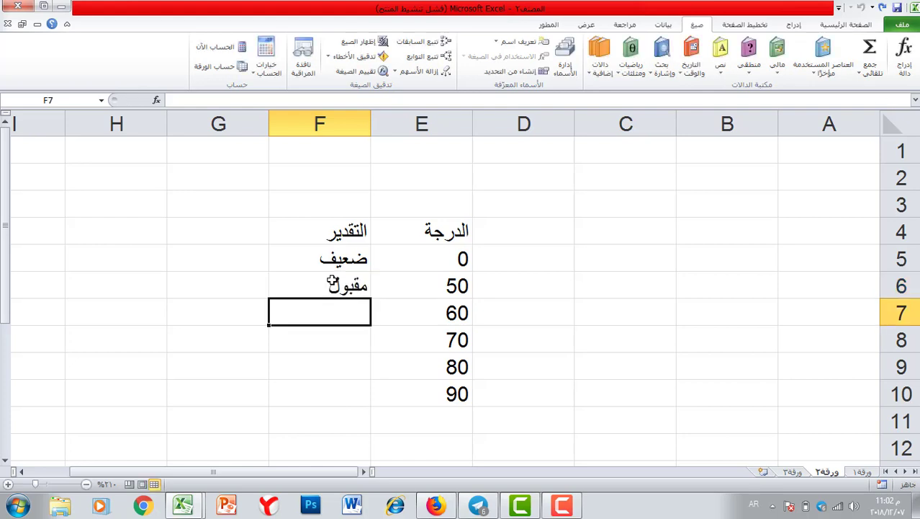
text(متوسط)
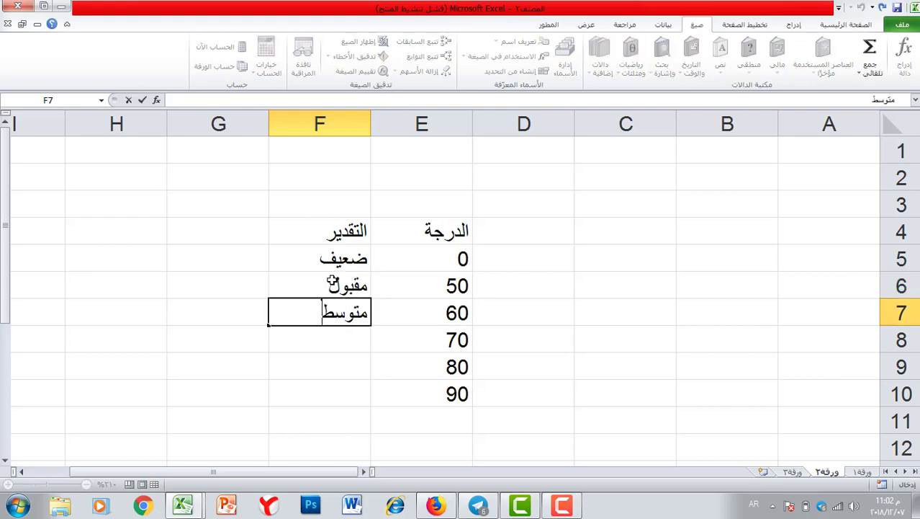
key(Return)
text(جيد)
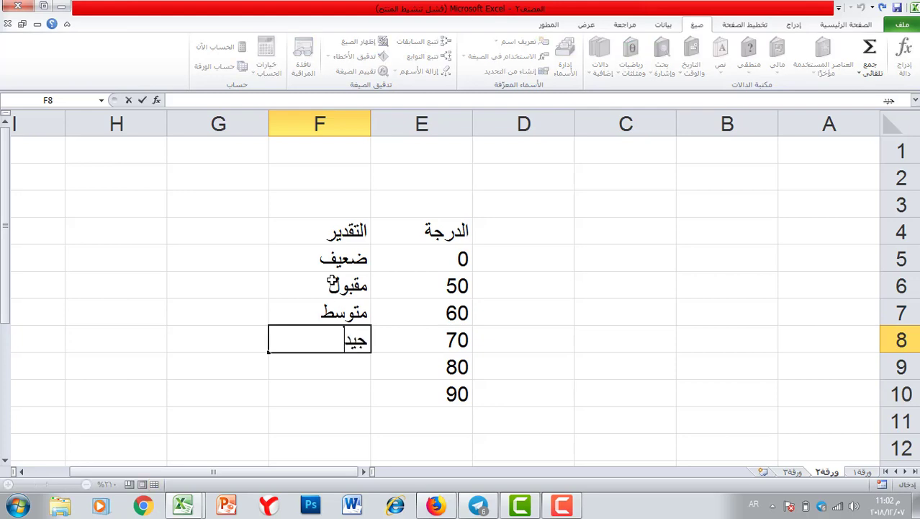
key(Return)
text(جيد)
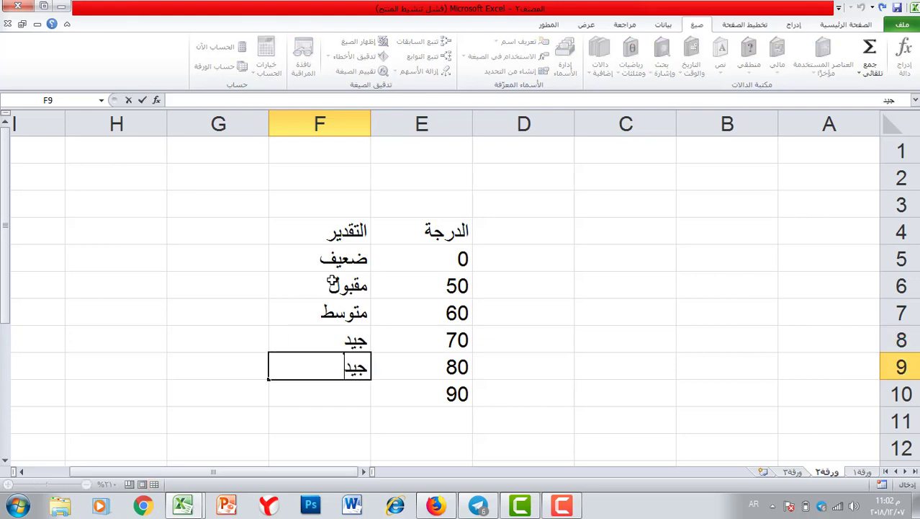
text( جداً)
key(Return)
text(امتياز)
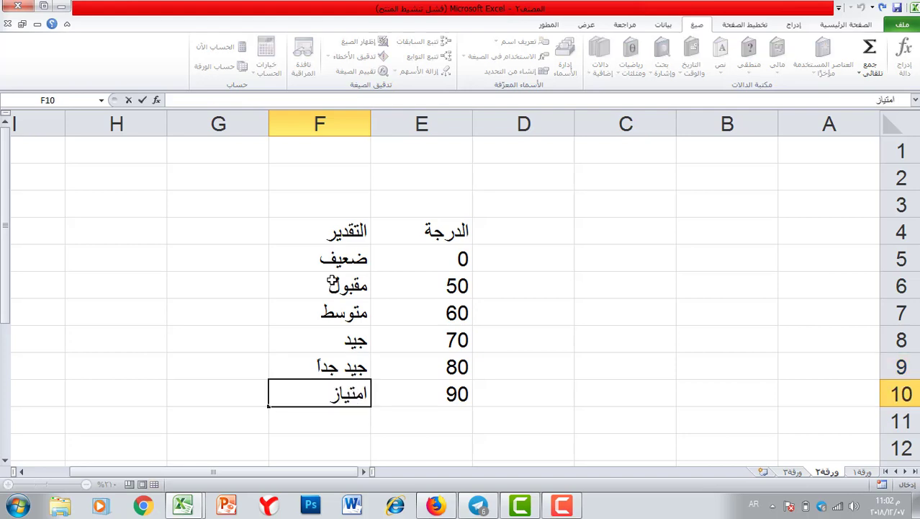
key(Return)
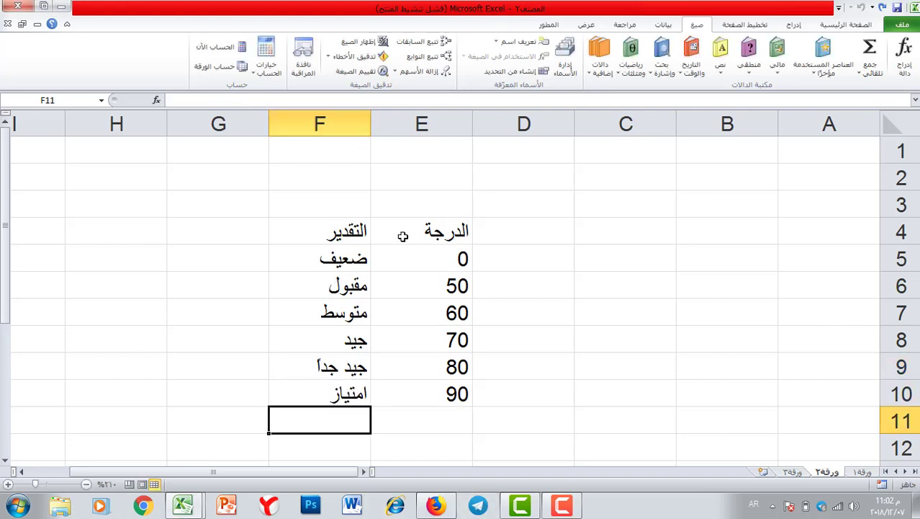
Apply all borders to the grade table in E4:F10
drag(447, 229, 339, 393)
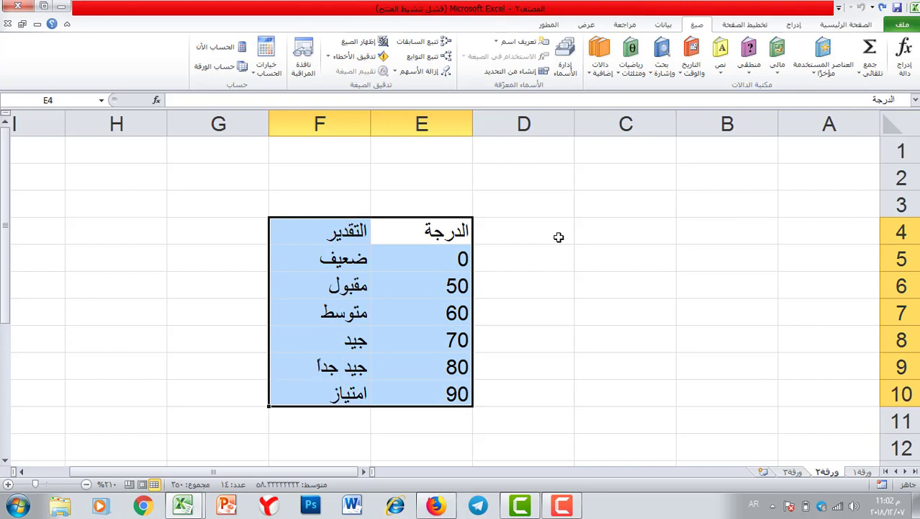
click(846, 24)
click(753, 70)
click(394, 320)
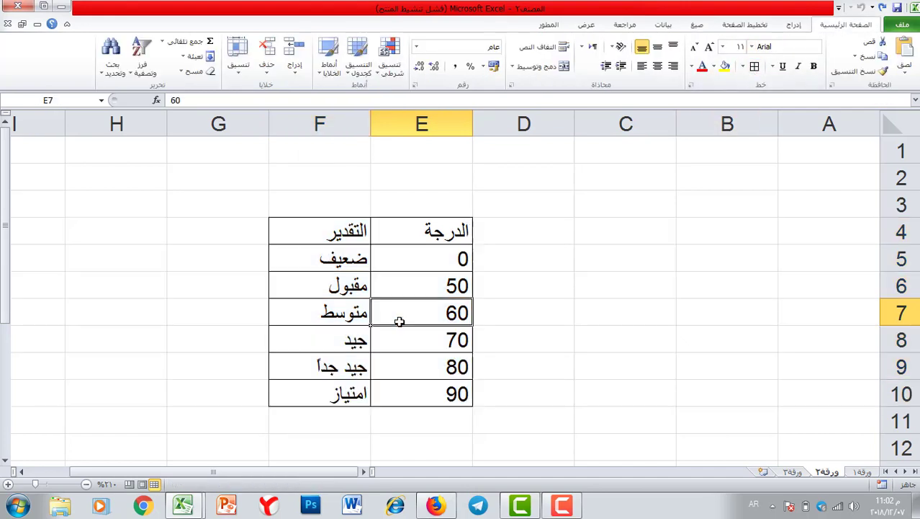
On sheet ورقة١, enter the headers "الدرجة" in B2 and "التقدير" in C2
click(862, 473)
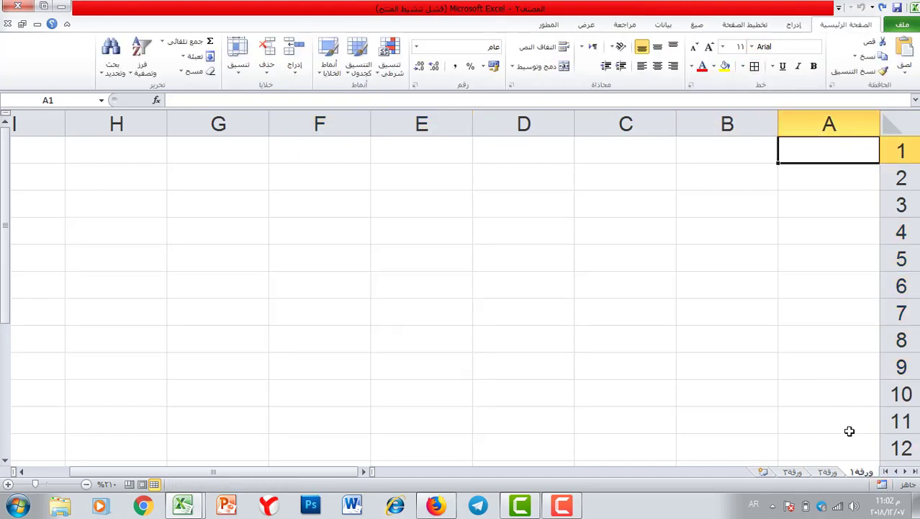
scroll(704, 288, up, 6)
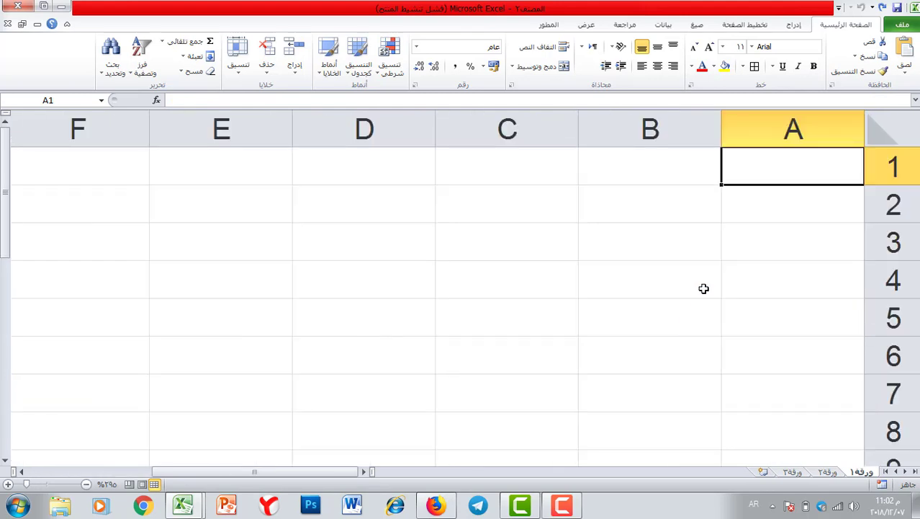
click(653, 208)
text(الدرجة)
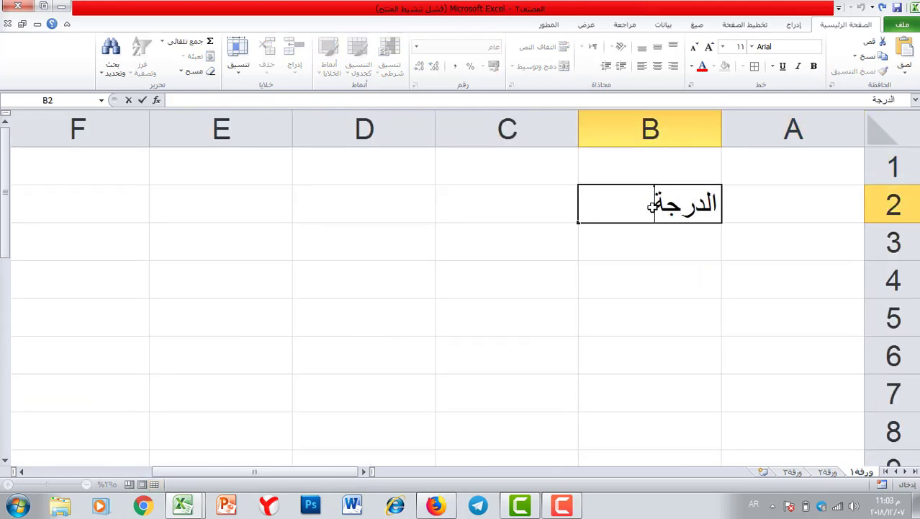
click(569, 191)
text(الت)
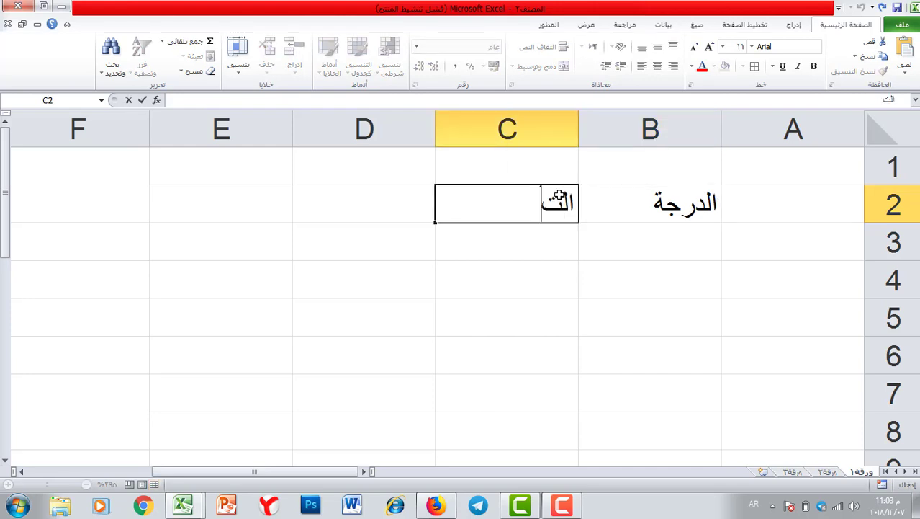
text(قدير)
Enter the grades 10, 55, 30, 70, 88, 60, 90 and 77 in cells B3 to B10
click(667, 233)
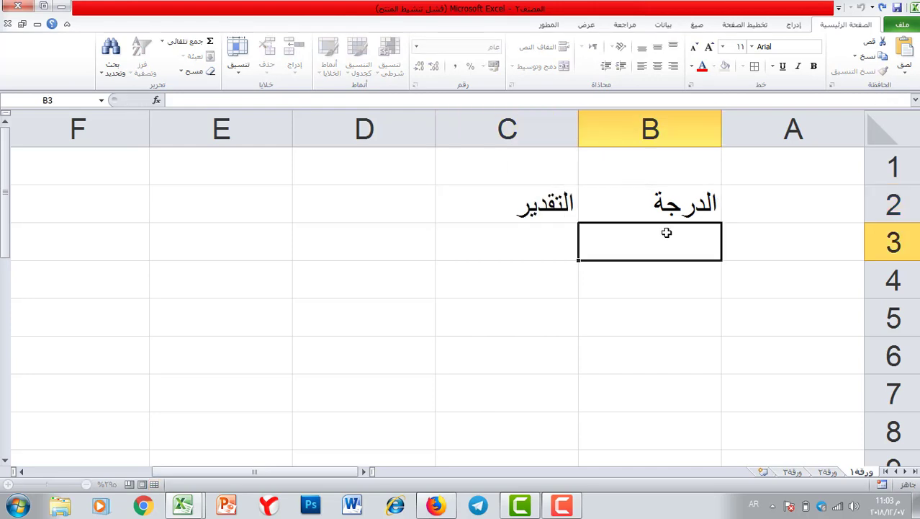
text(10)
key(Return)
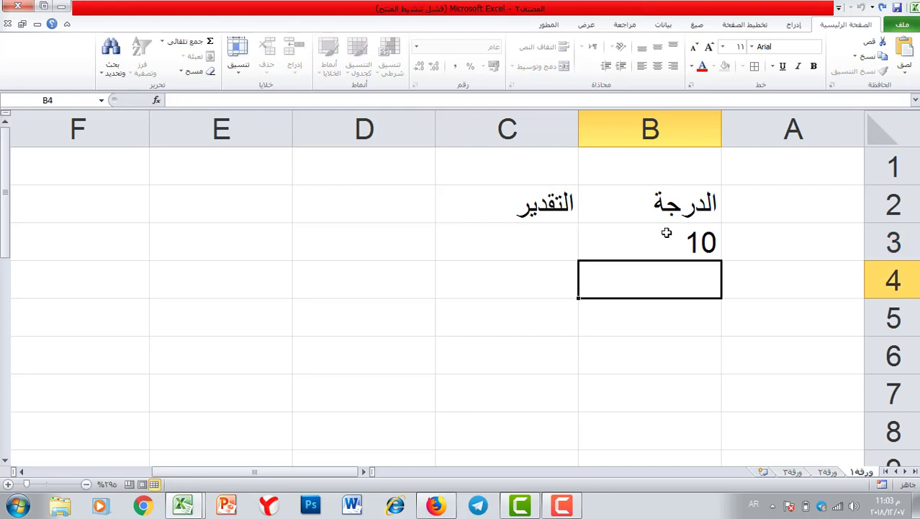
text(55)
key(Return)
text(30)
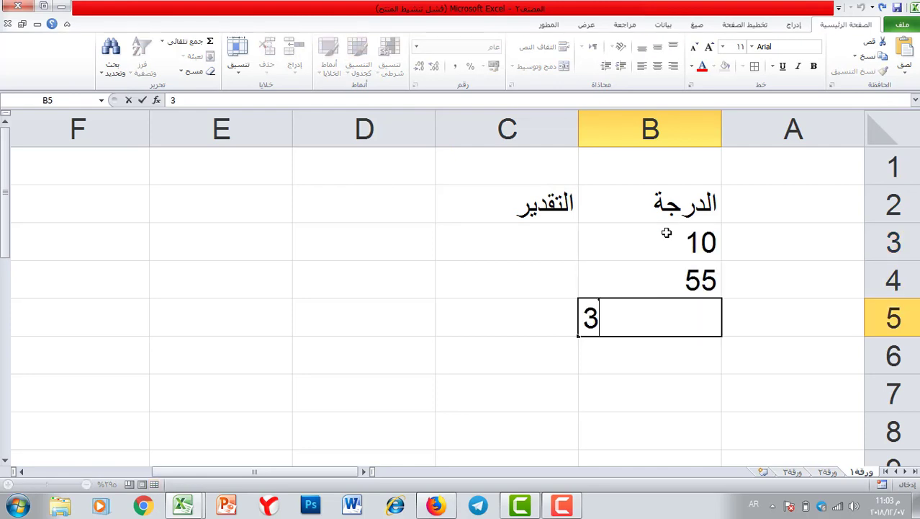
key(Return)
text(70)
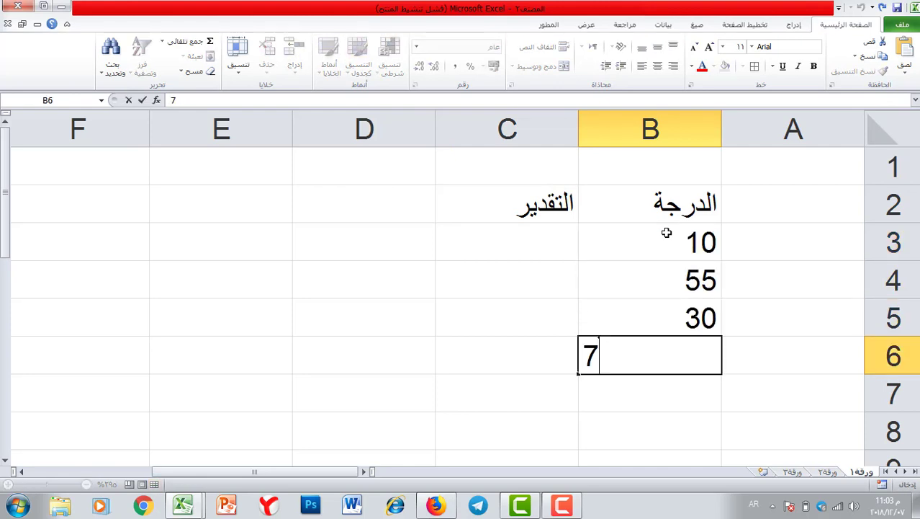
key(Return)
text(88)
key(Return)
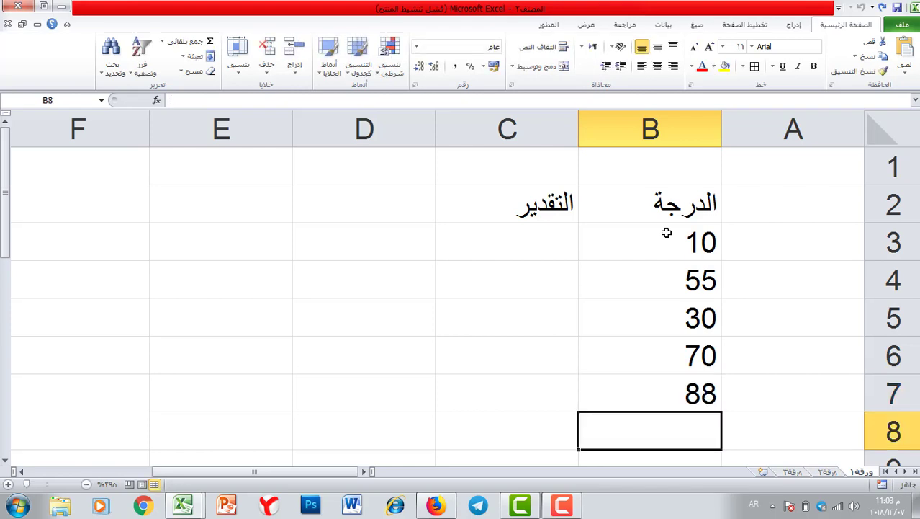
text(60)
key(Return)
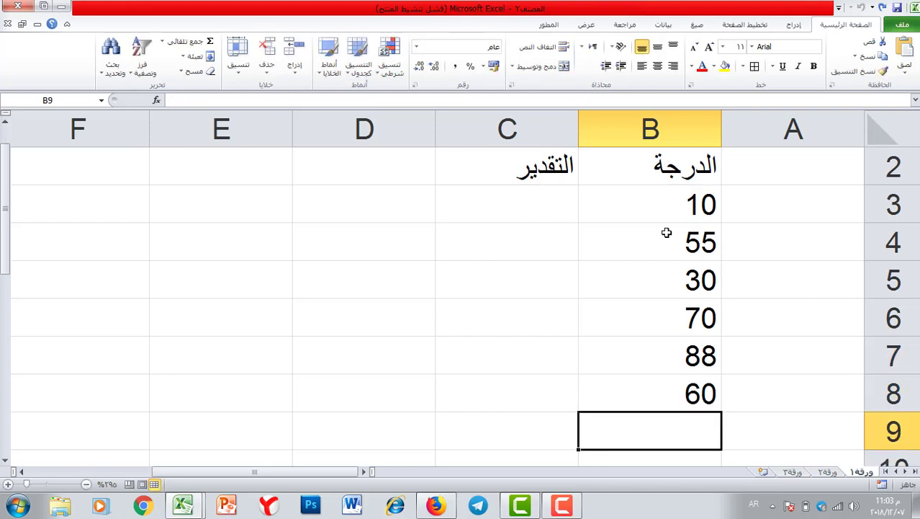
text(90)
key(Return)
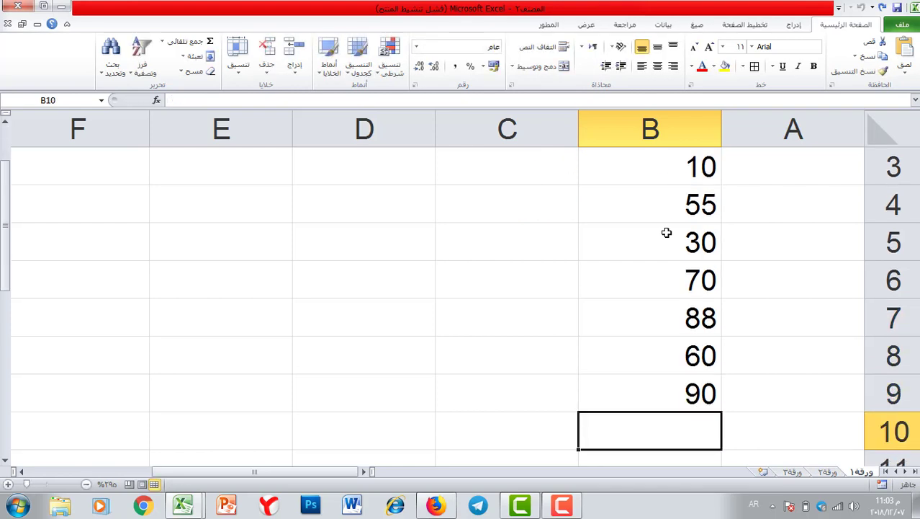
text(77)
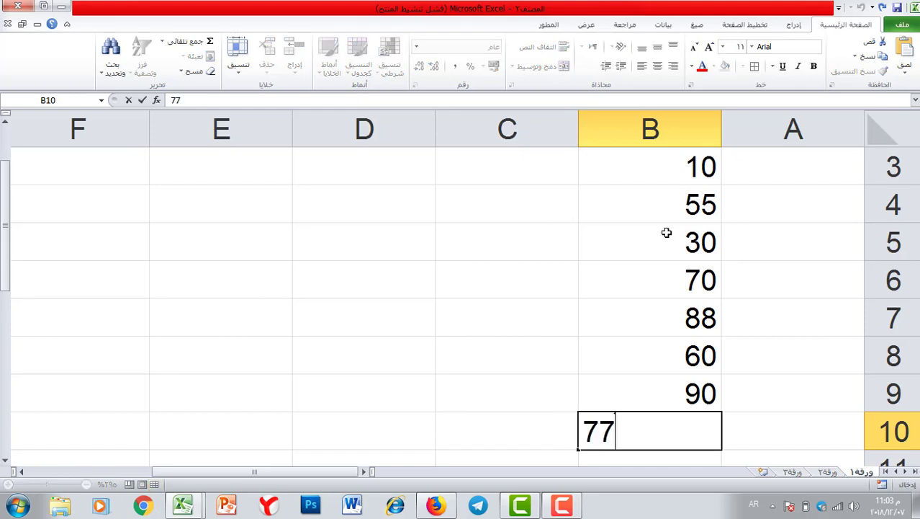
key(Return)
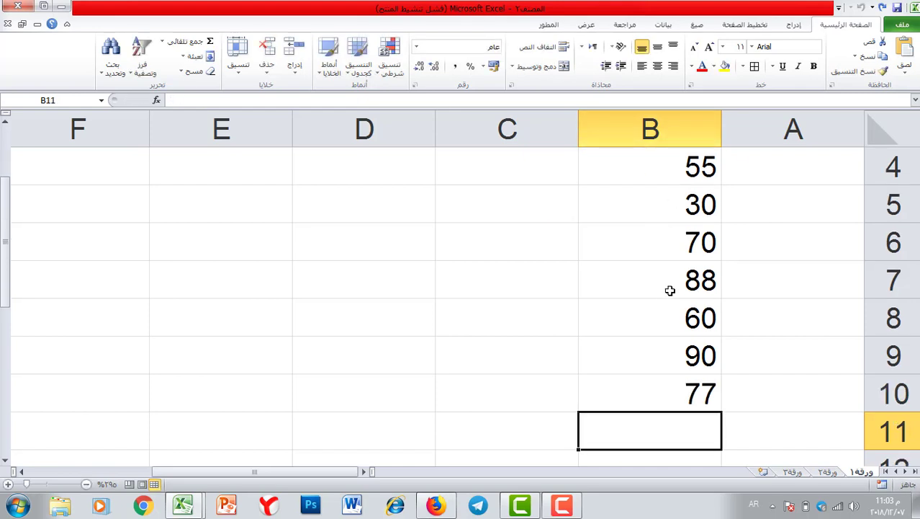
Insert the VLOOKUP function in C3 and set its Lookup_value to B3
scroll(670, 290, up, 1)
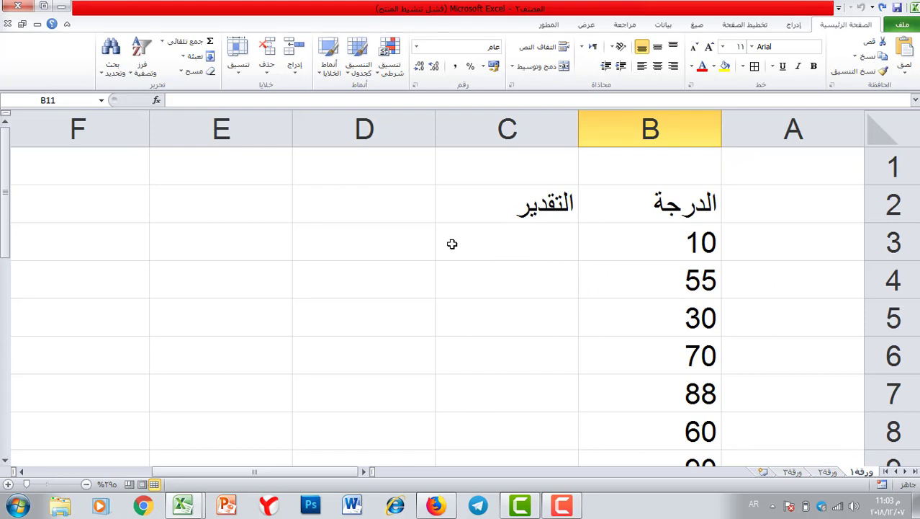
click(513, 241)
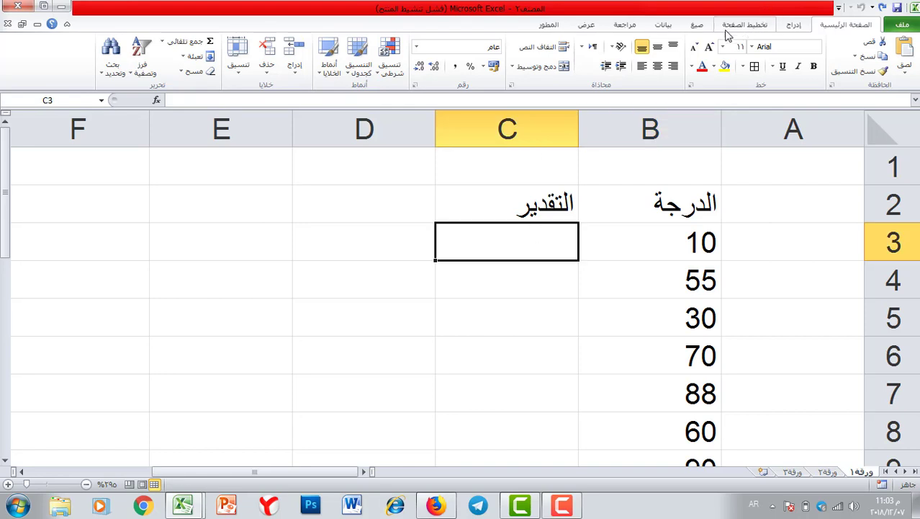
click(697, 26)
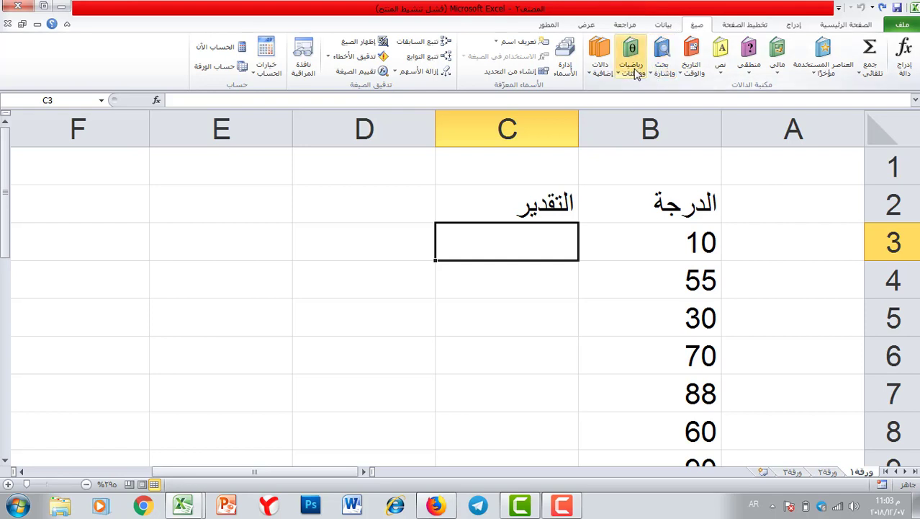
click(662, 74)
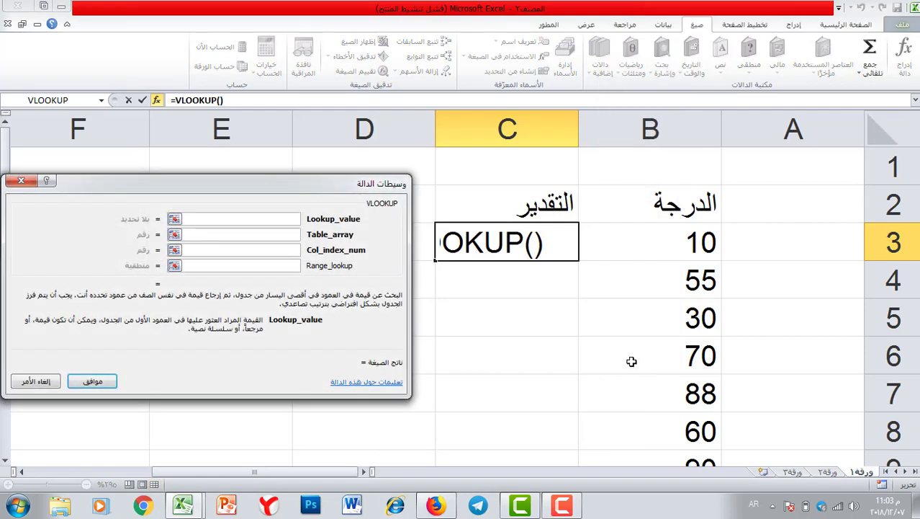
drag(184, 185, 196, 112)
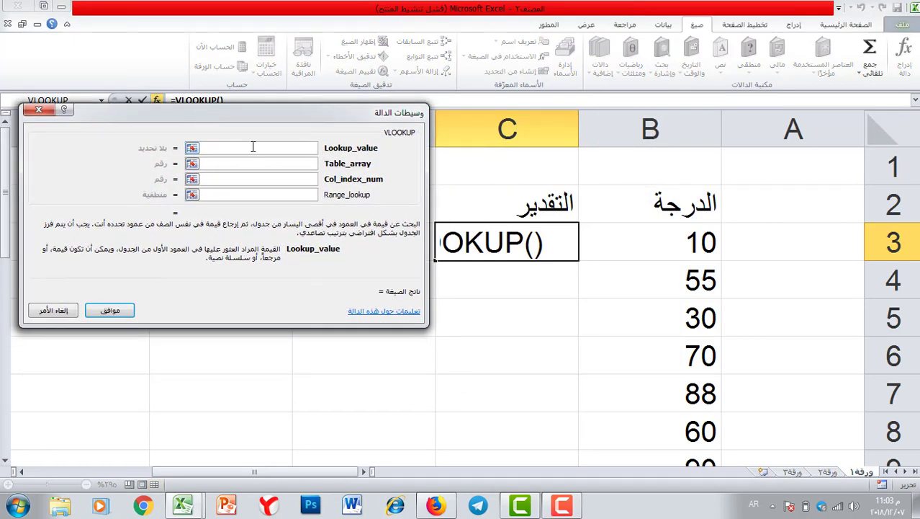
click(667, 245)
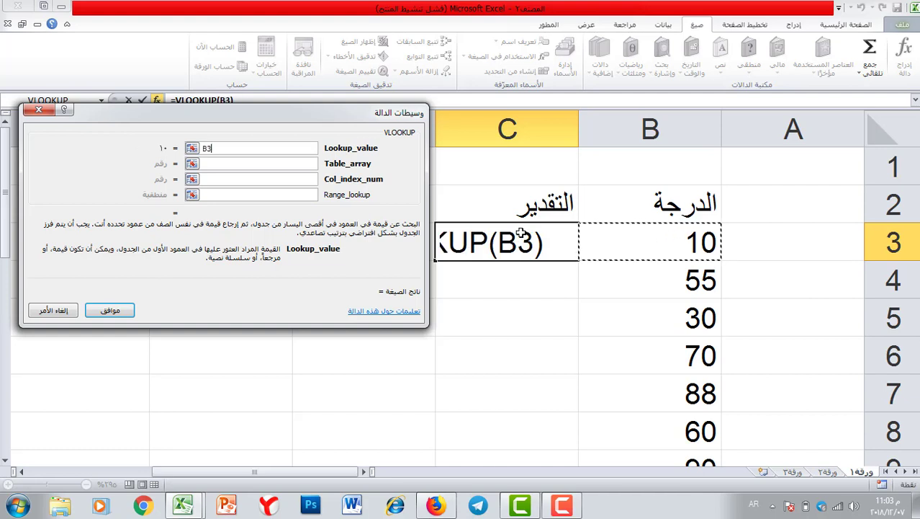
Set the Table_array to the grade table E4:F10 on sheet ورقة٢, locked as the absolute reference $E$4:$F$10
click(255, 167)
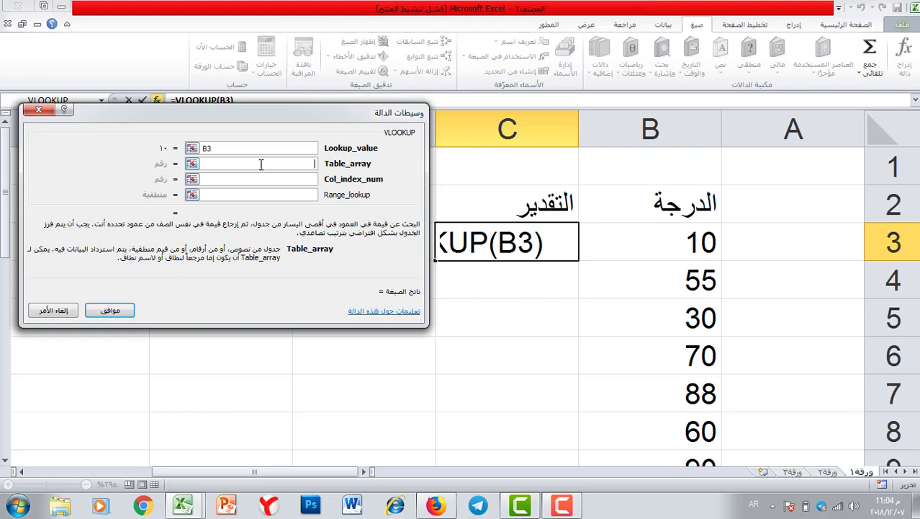
click(830, 472)
drag(283, 121, 740, 52)
drag(448, 232, 335, 391)
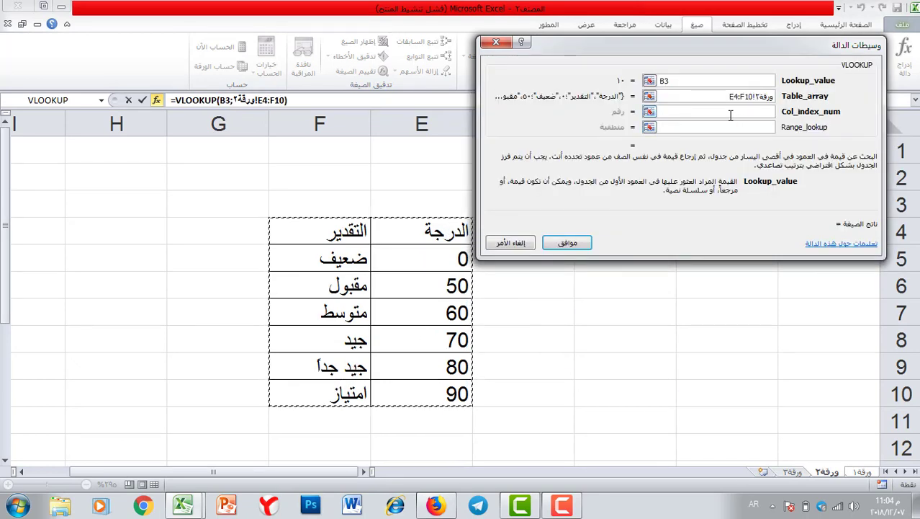
key(F4)
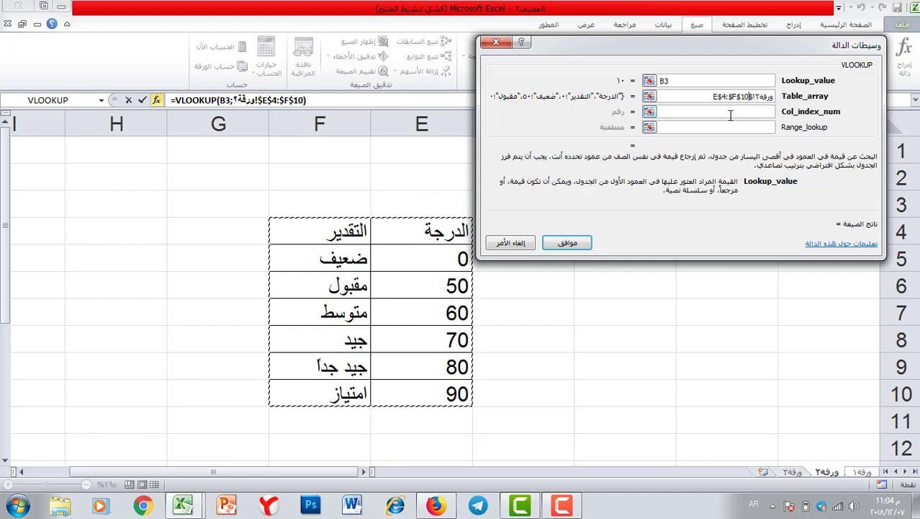
Set Col_index_num to 2 and Range_lookup to 1, and insert the finished VLOOKUP formula
click(730, 112)
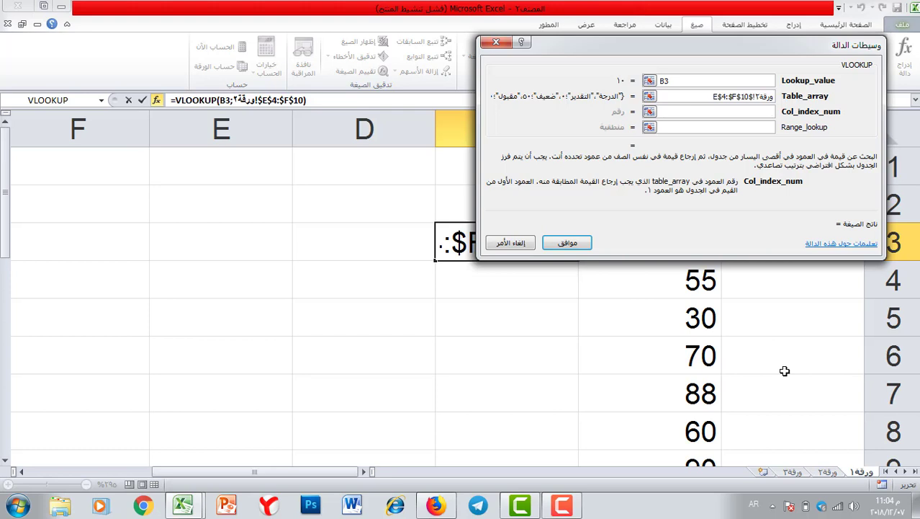
text(2)
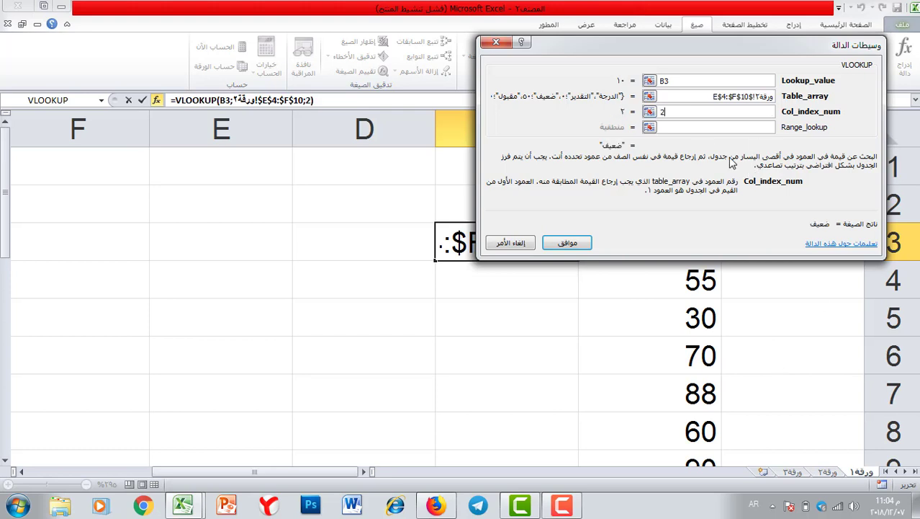
click(674, 128)
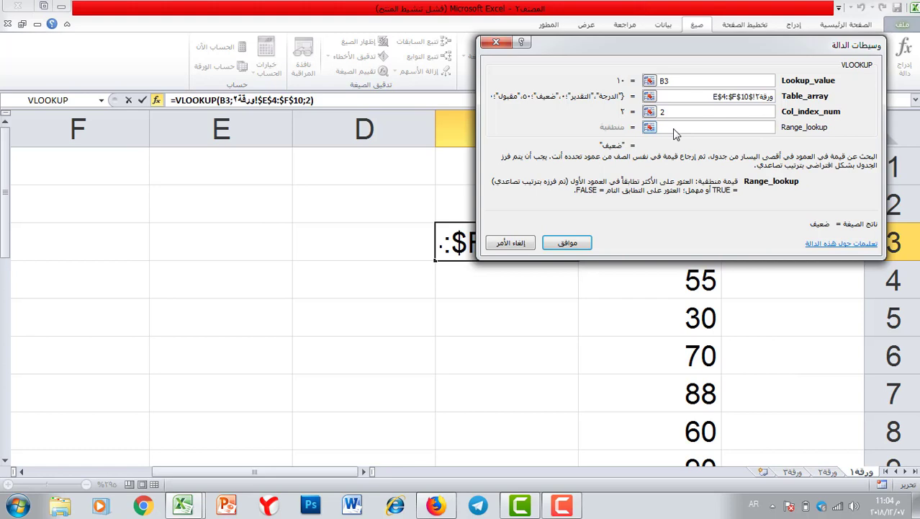
text(1)
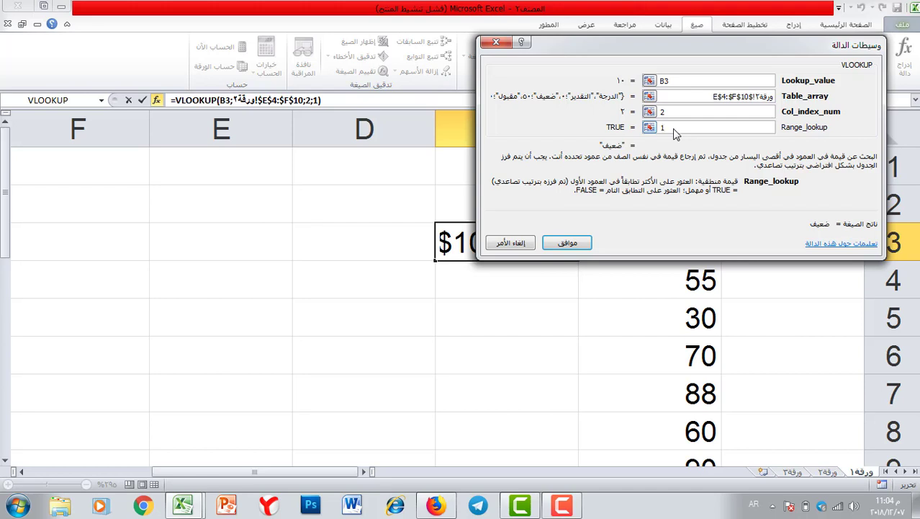
click(580, 243)
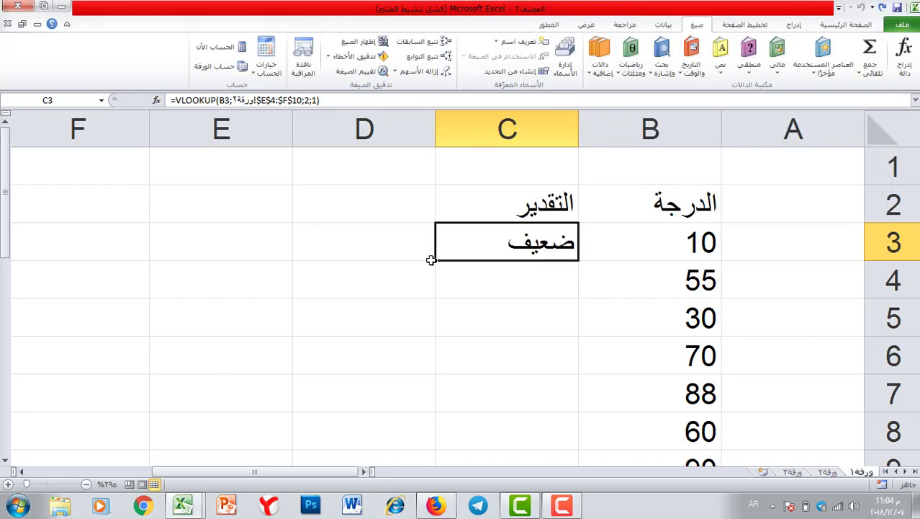
Fill the VLOOKUP formula from C3 down to C10 and review the ratings against the grades
drag(436, 259, 473, 399)
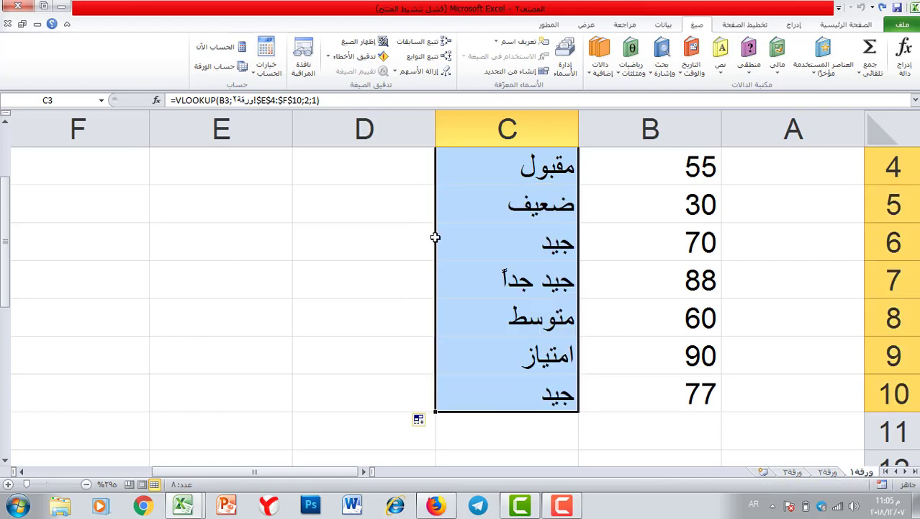
scroll(524, 347, up, 1)
scroll(521, 344, down, 1)
scroll(511, 323, down, 1)
scroll(511, 321, up, 2)
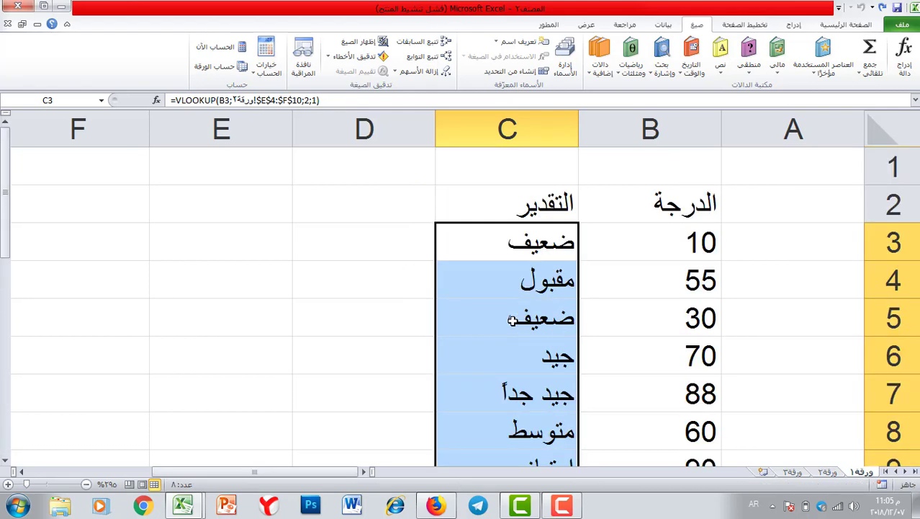
Try extending the VLOOKUP formula into the empty rows below C10, and undo the fill
scroll(512, 321, down, 2)
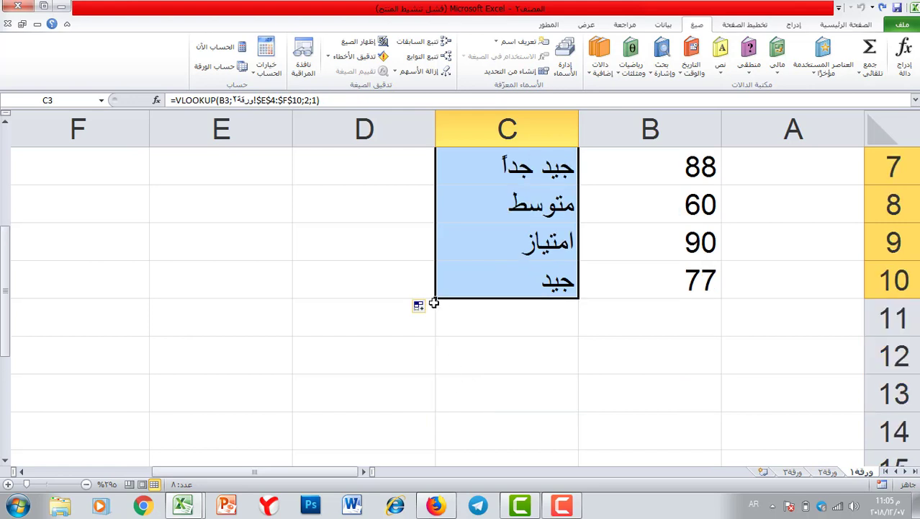
drag(436, 298, 462, 367)
key(ctrl+z)
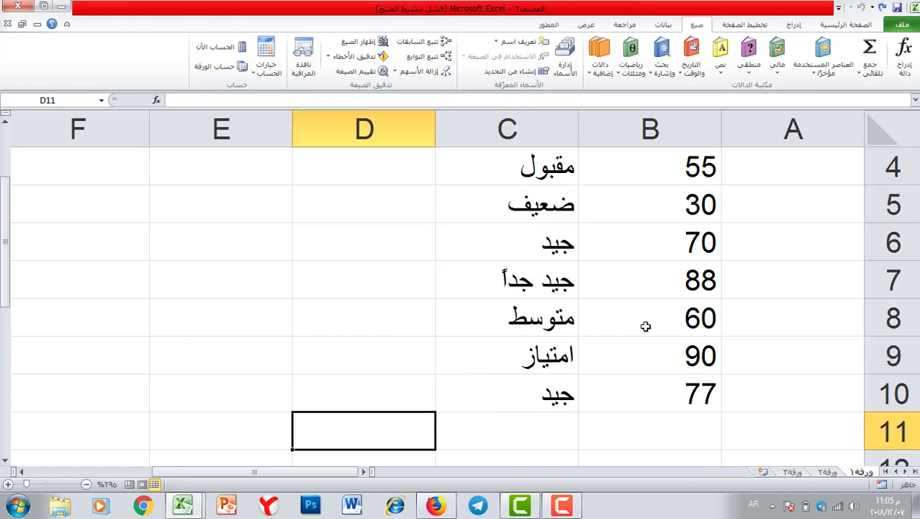